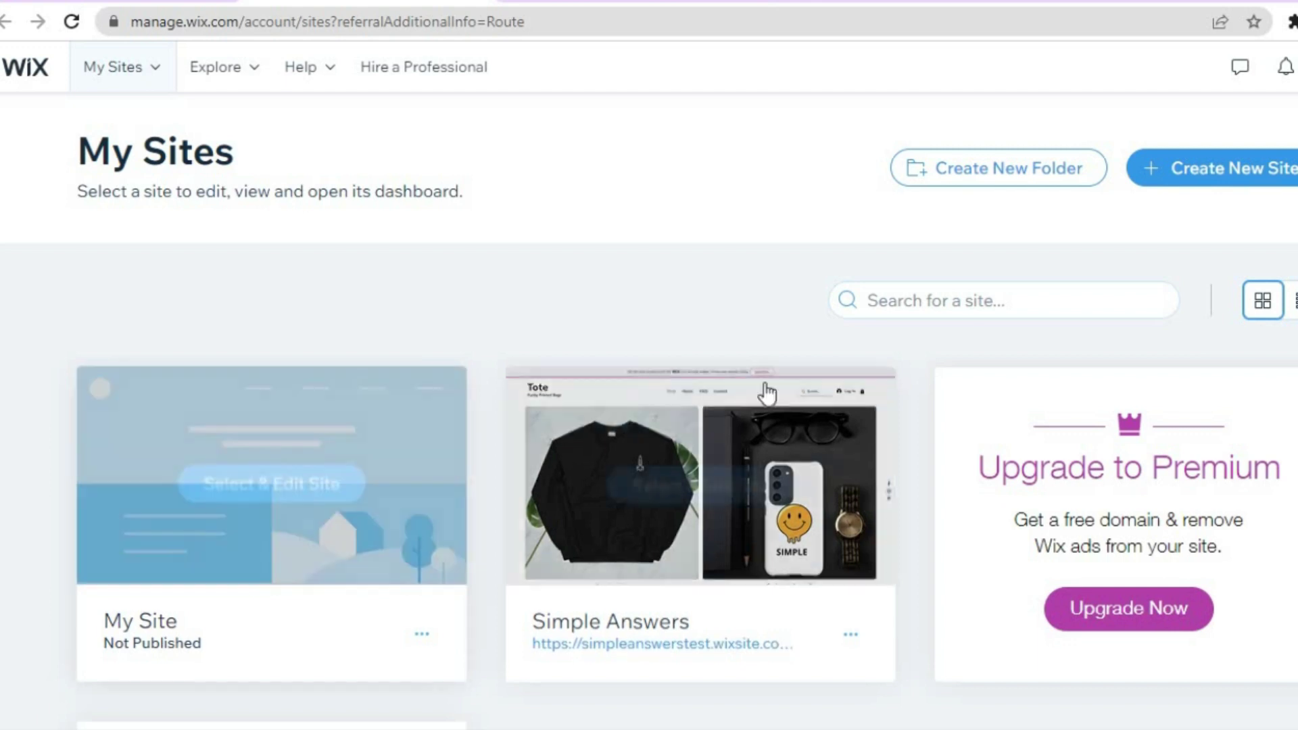
- Start a new site with Subscription Box as the website type and name the store TEST
click(1207, 162)
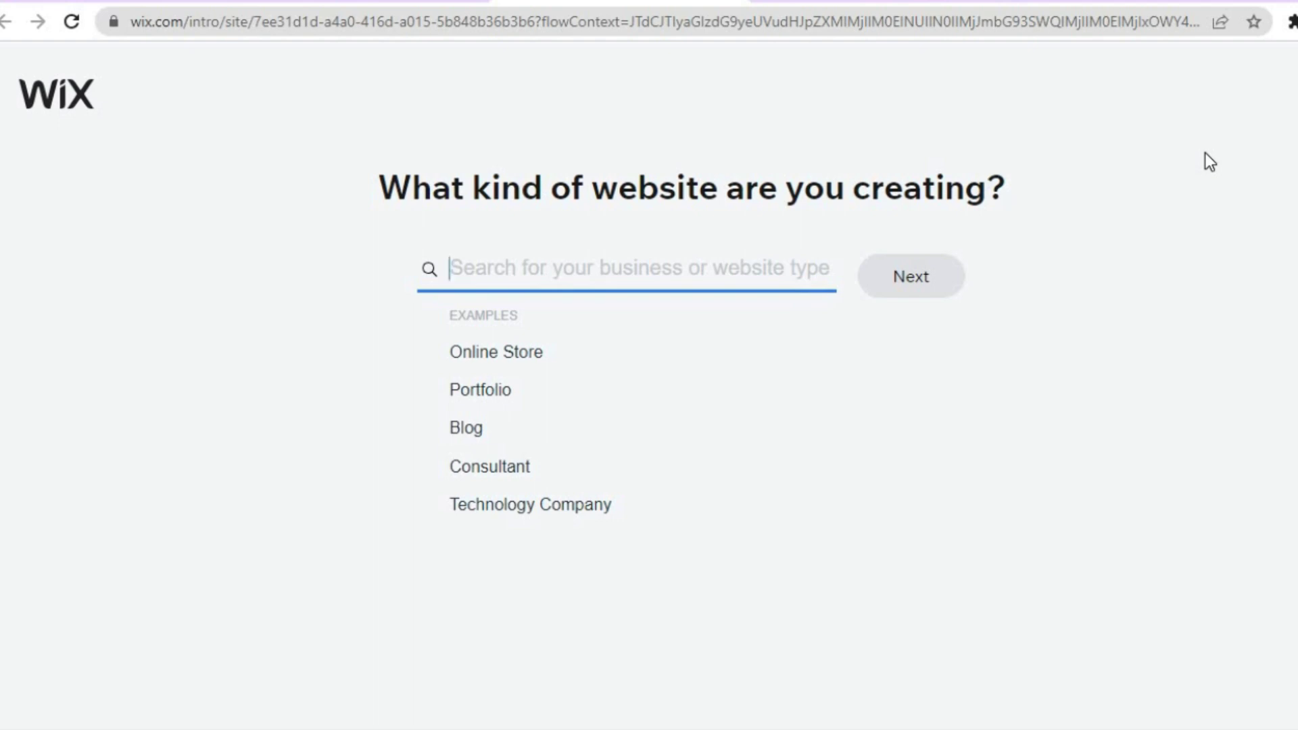
text(S)
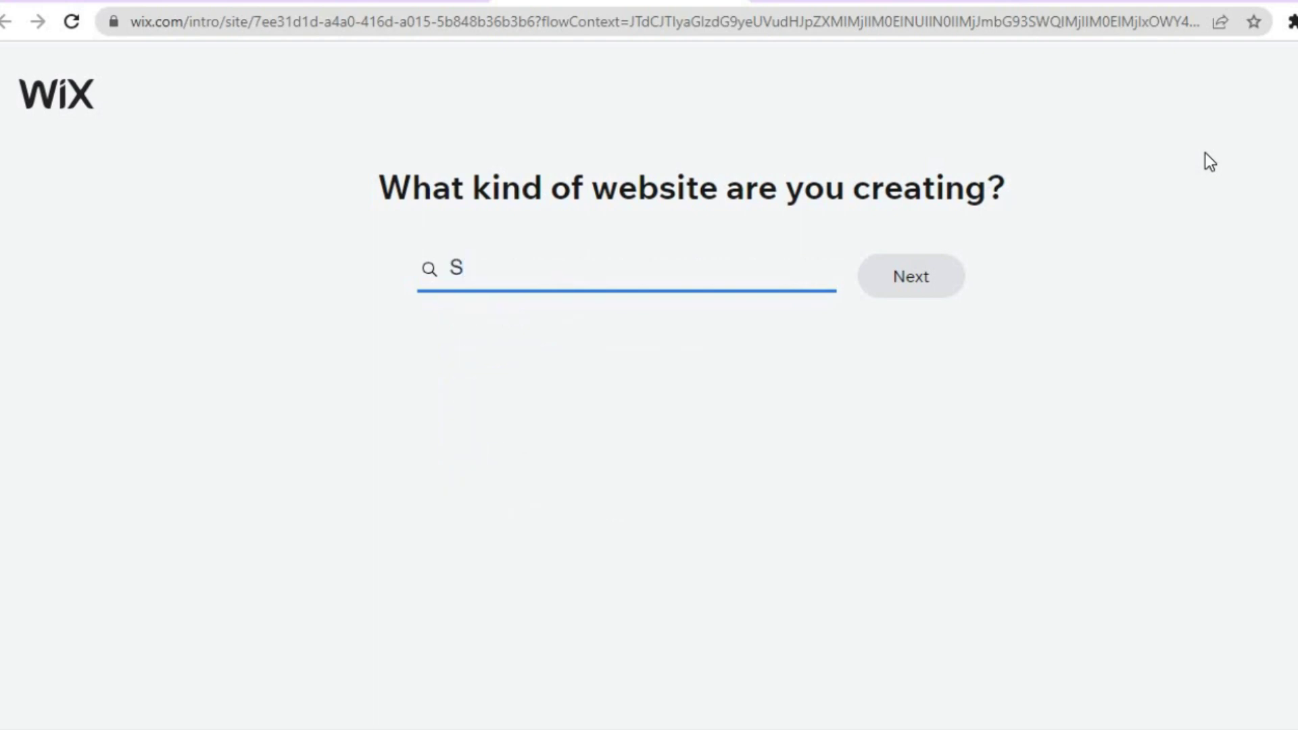
text(UBSCR)
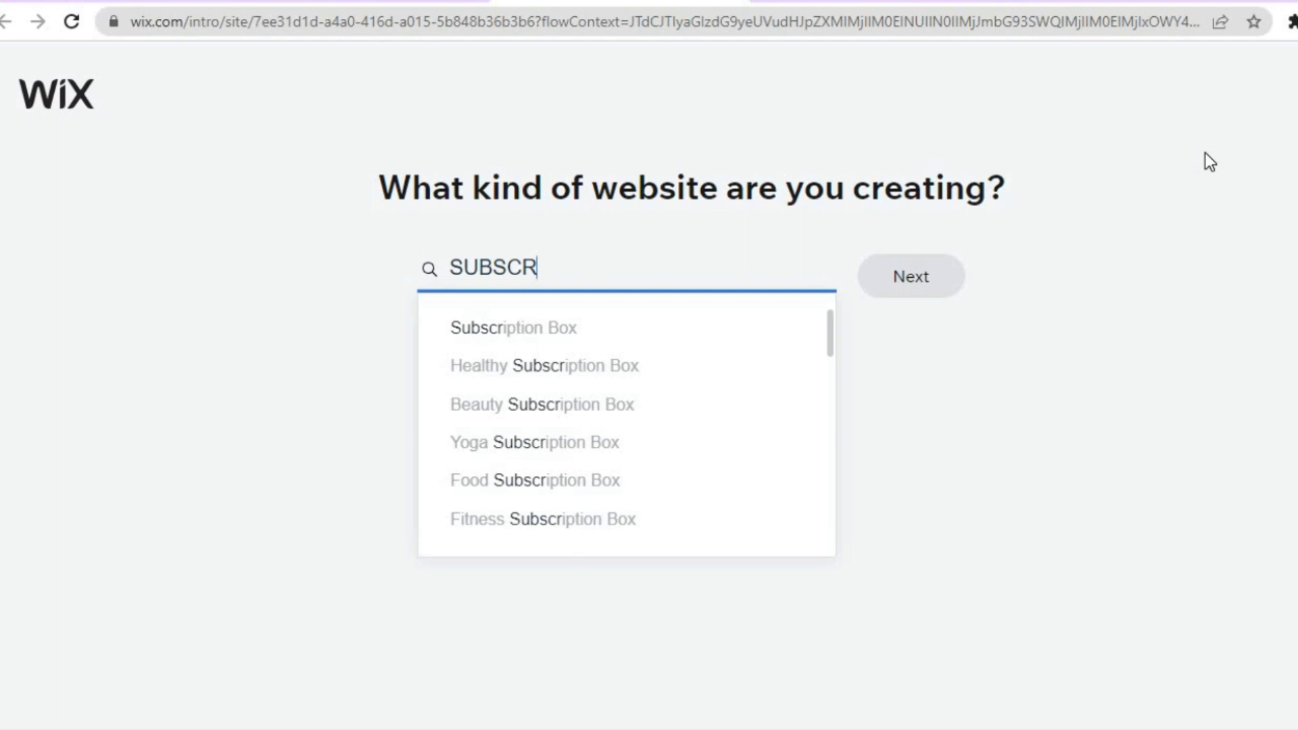
click(570, 330)
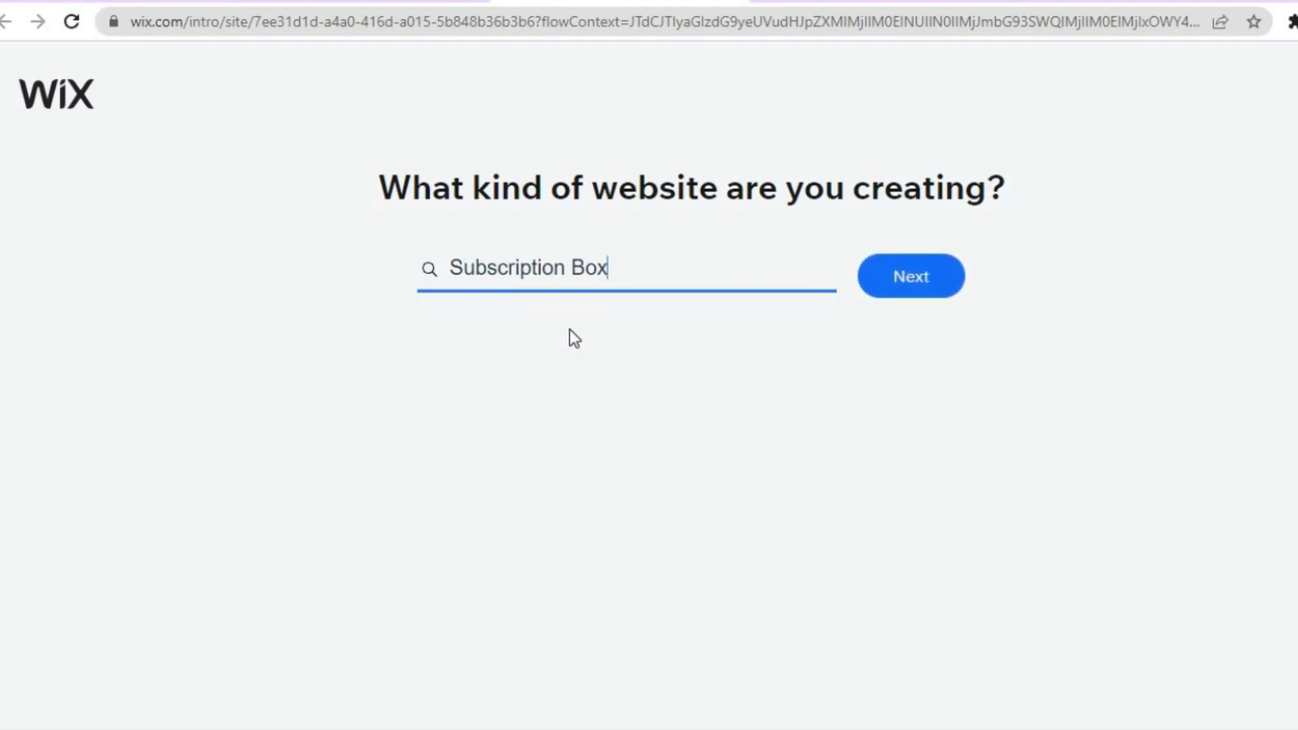
click(942, 277)
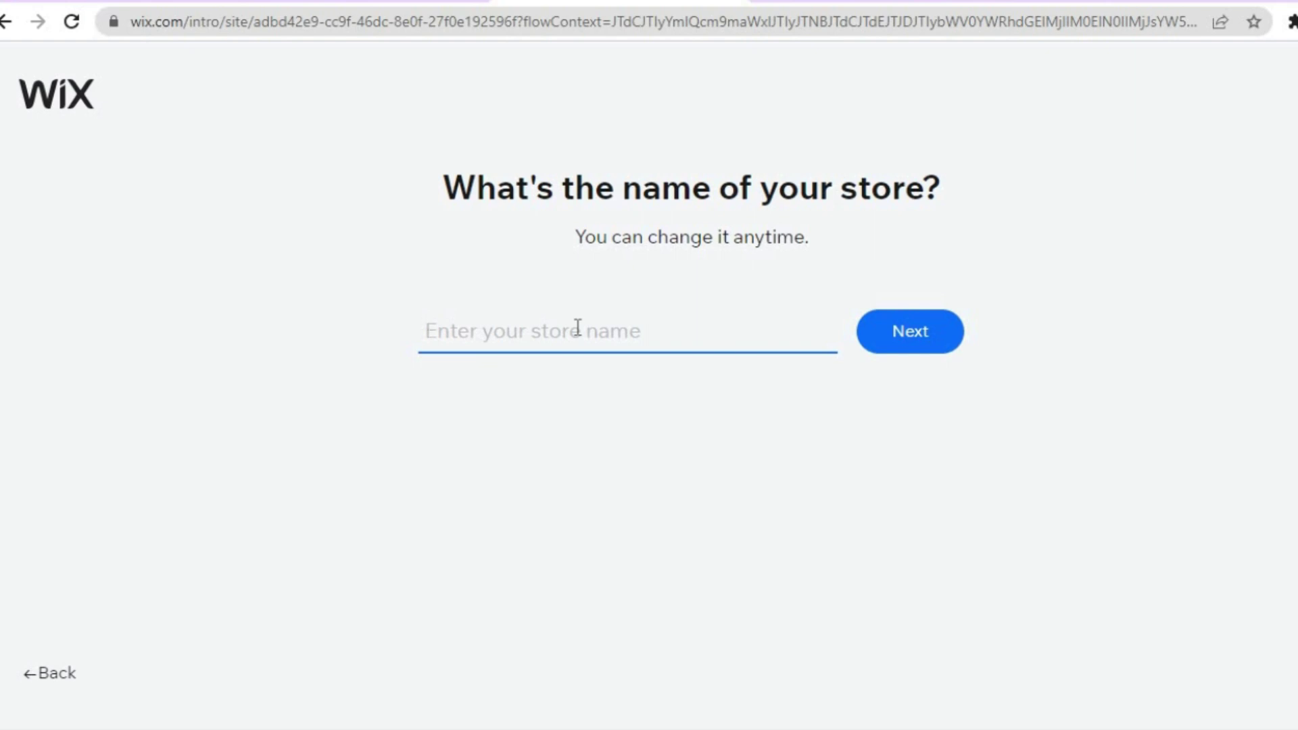
text(TEST)
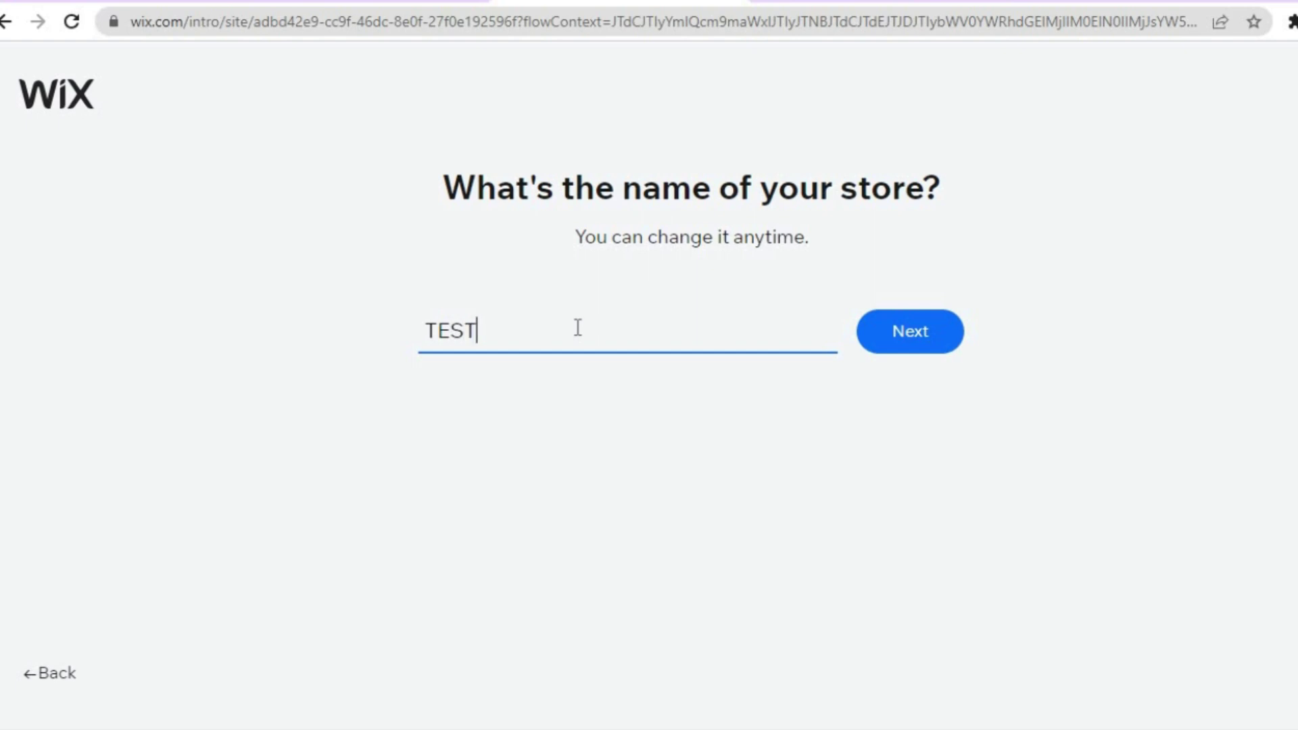
click(898, 338)
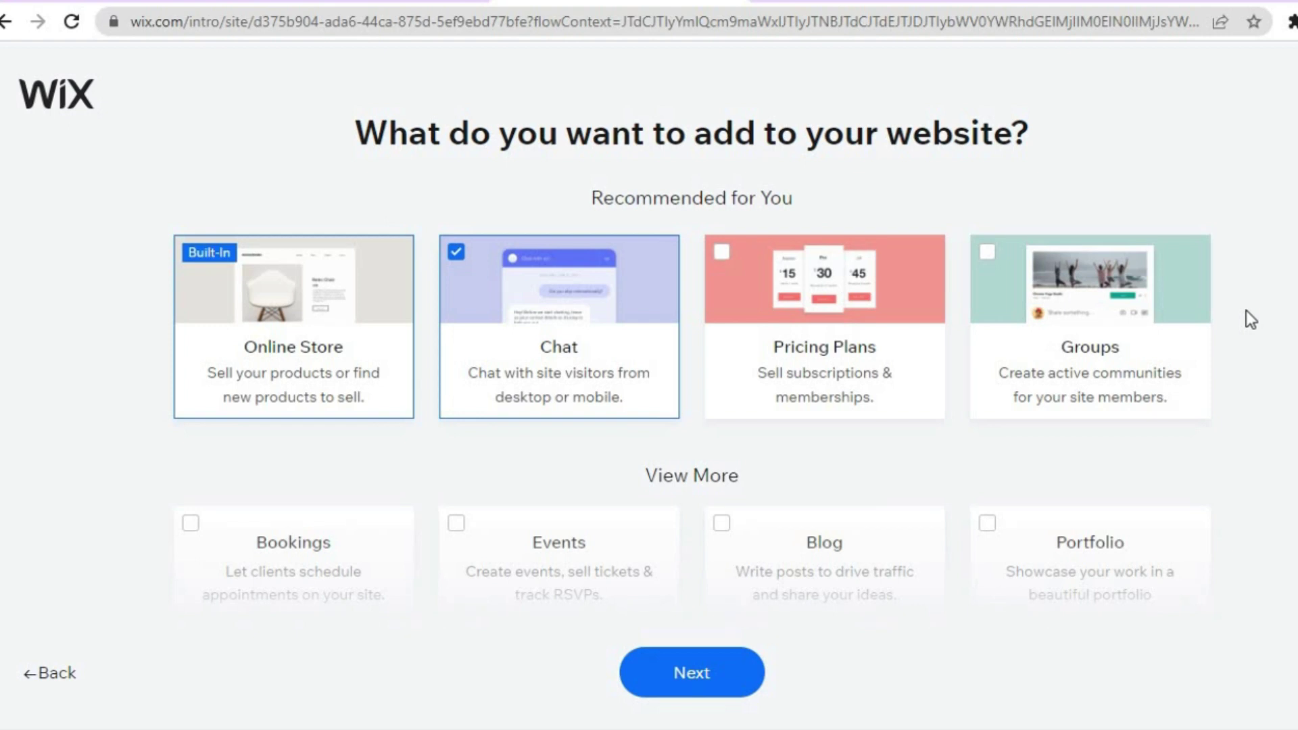
- Add Pricing Plans, Groups, Blog and Online Programs to the website, and choose to begin designing with a template
scroll(1246, 310, down, 1)
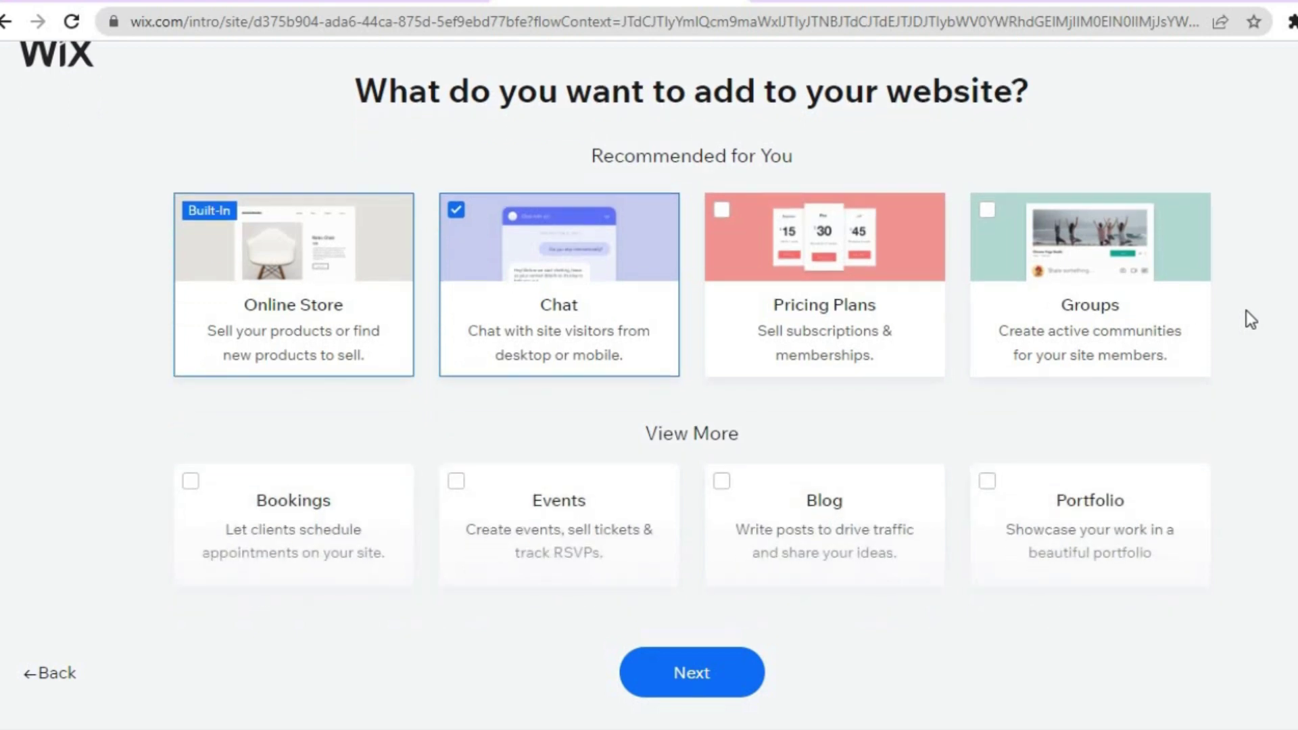
click(813, 340)
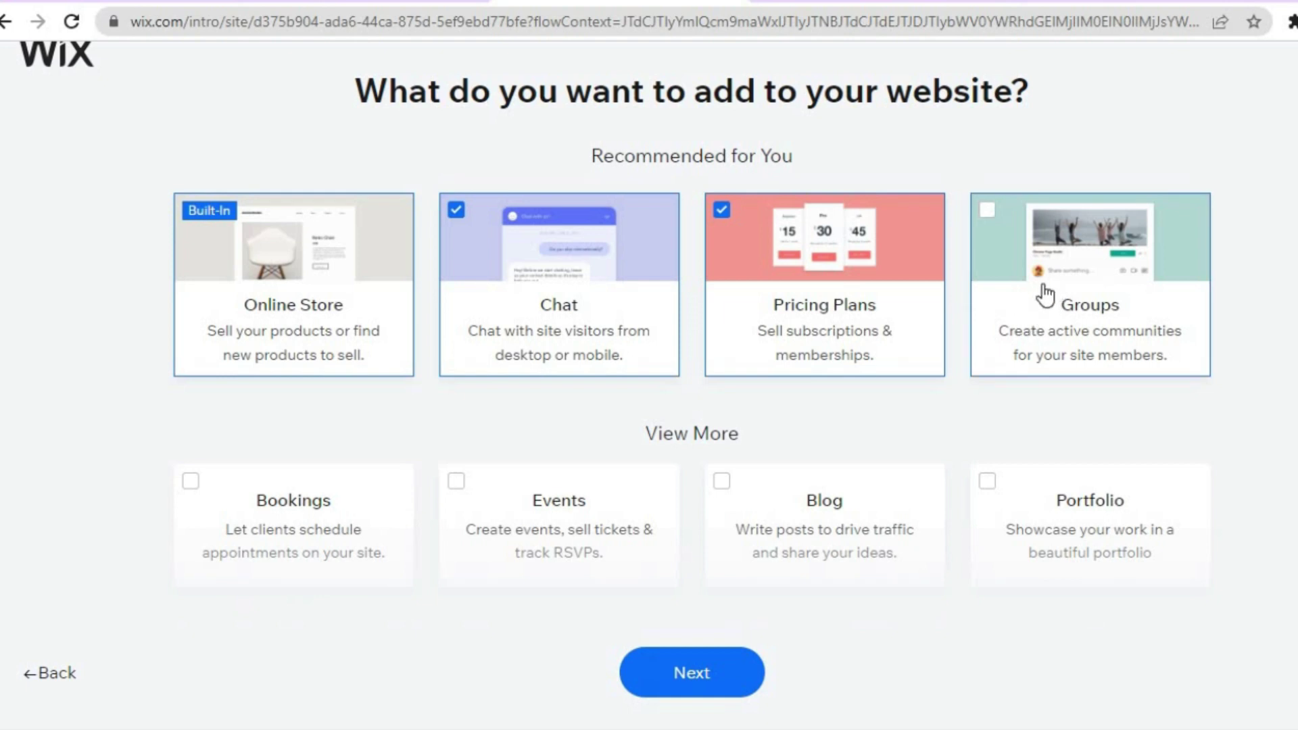
click(1009, 262)
scroll(1269, 334, down, 5)
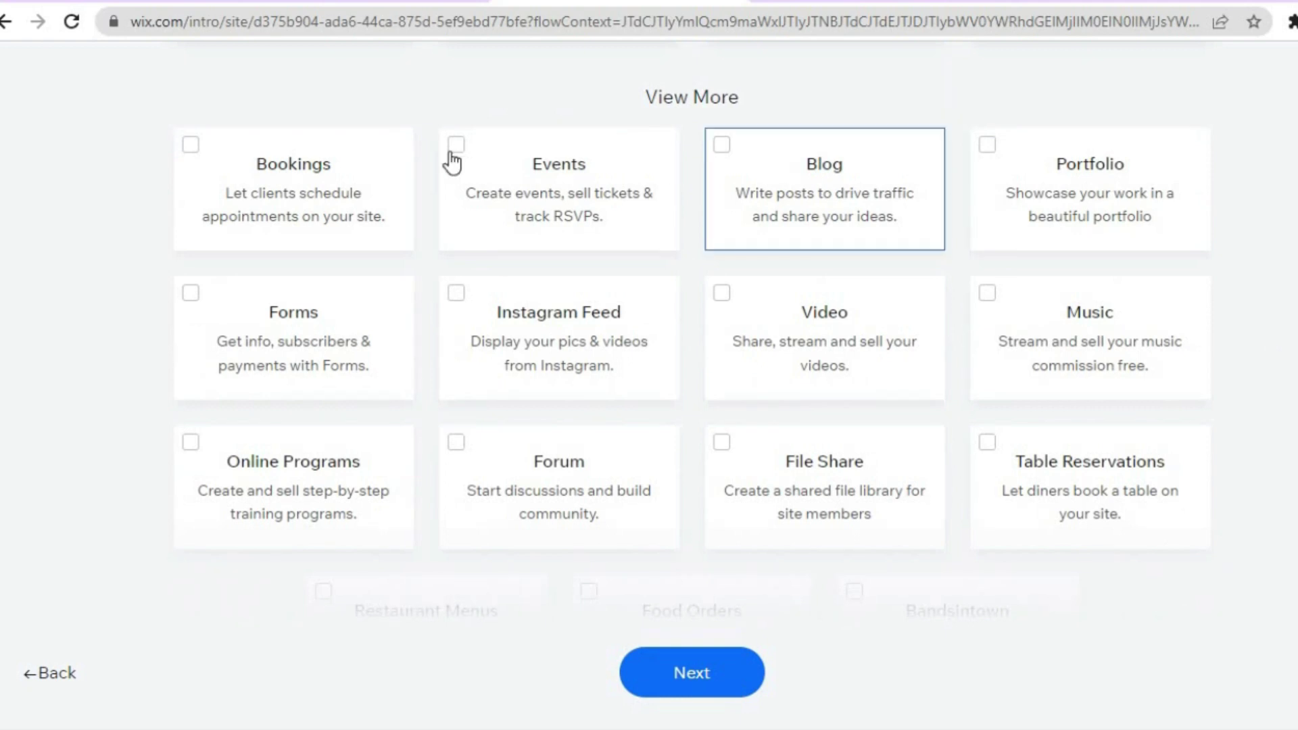
click(733, 167)
click(212, 452)
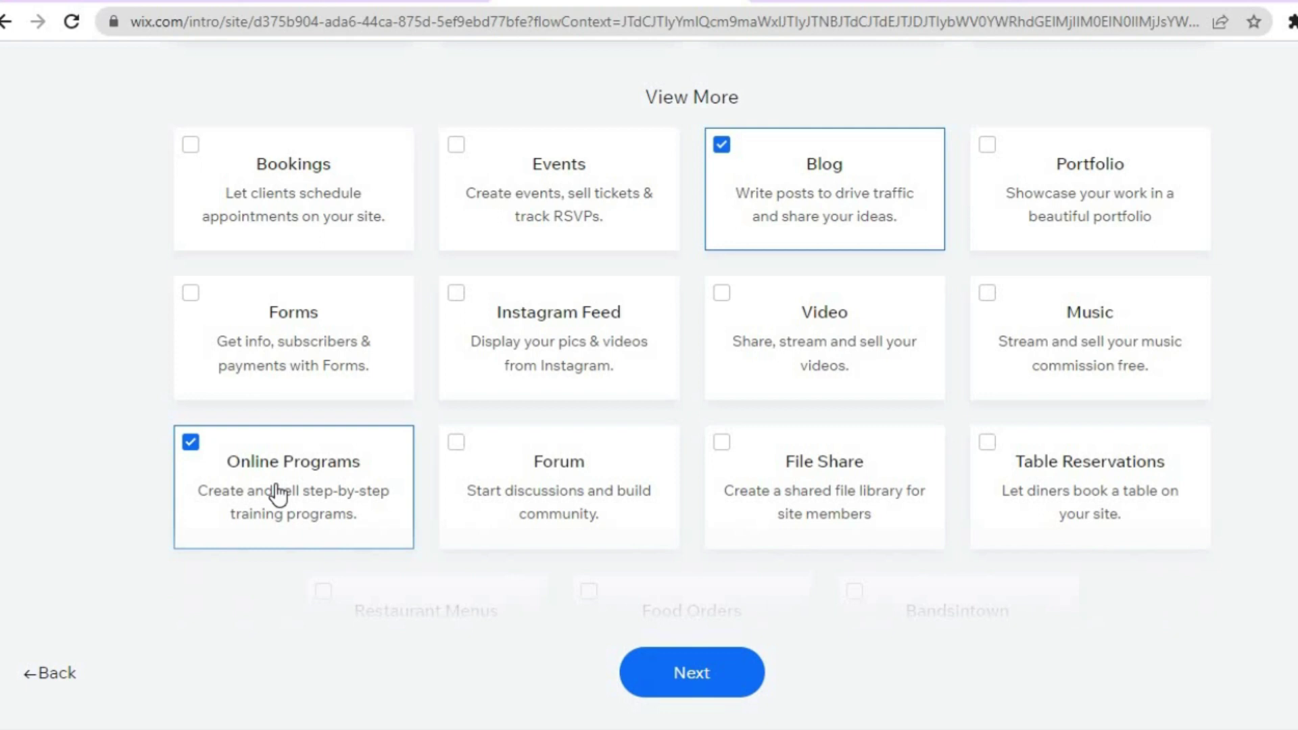
click(715, 681)
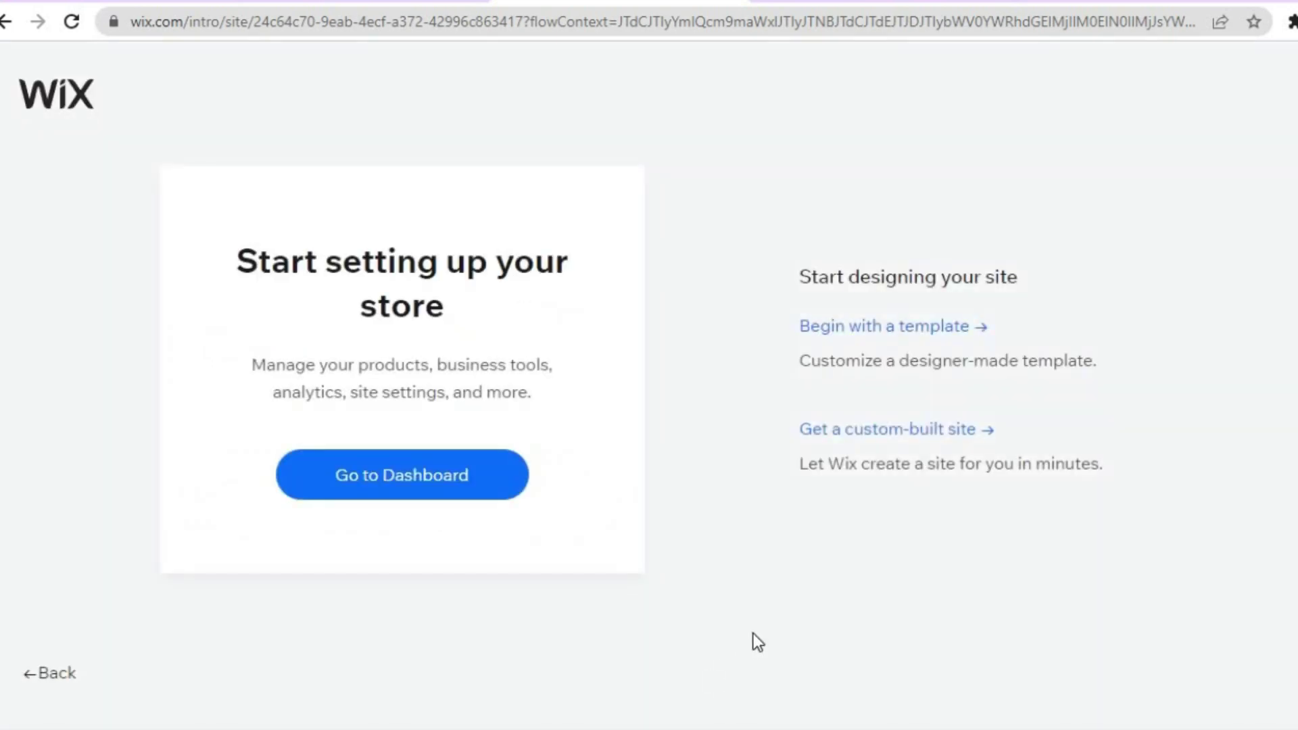
click(841, 327)
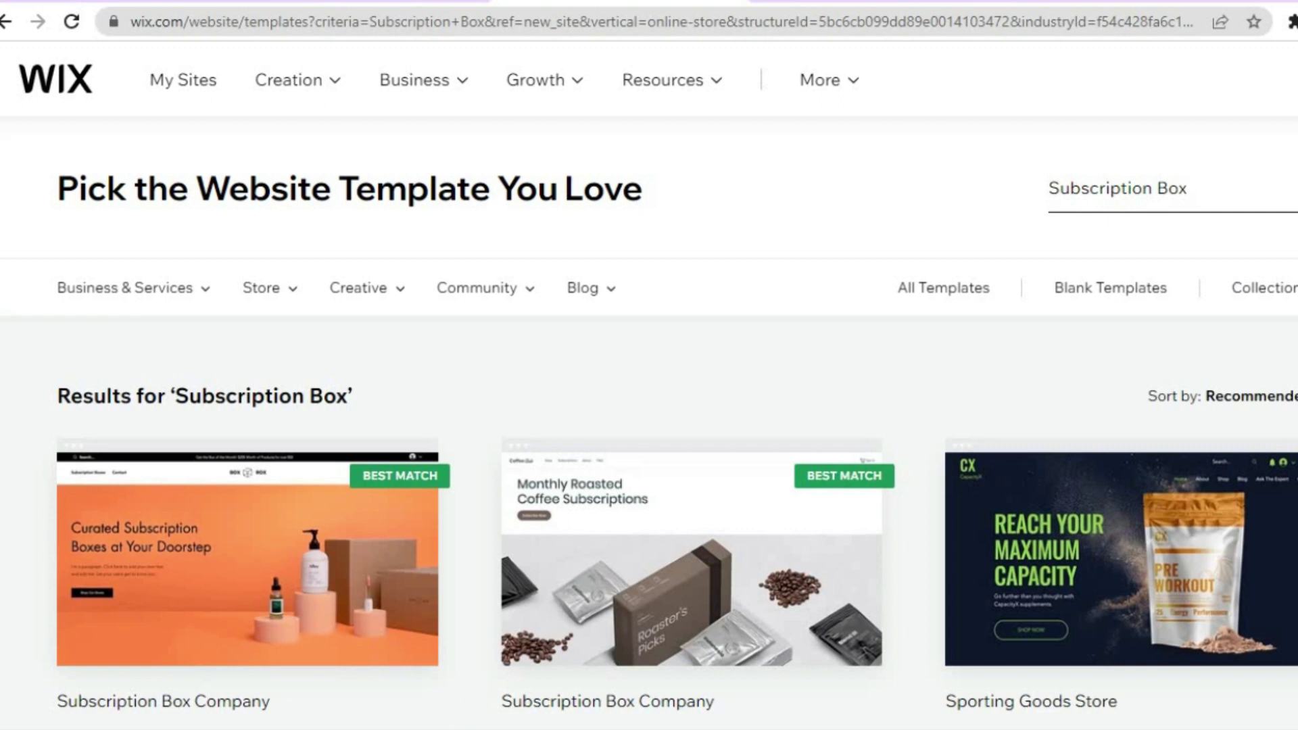
- Examine the Subscription Box template results and the available template categories
scroll(649, 382, down, 1)
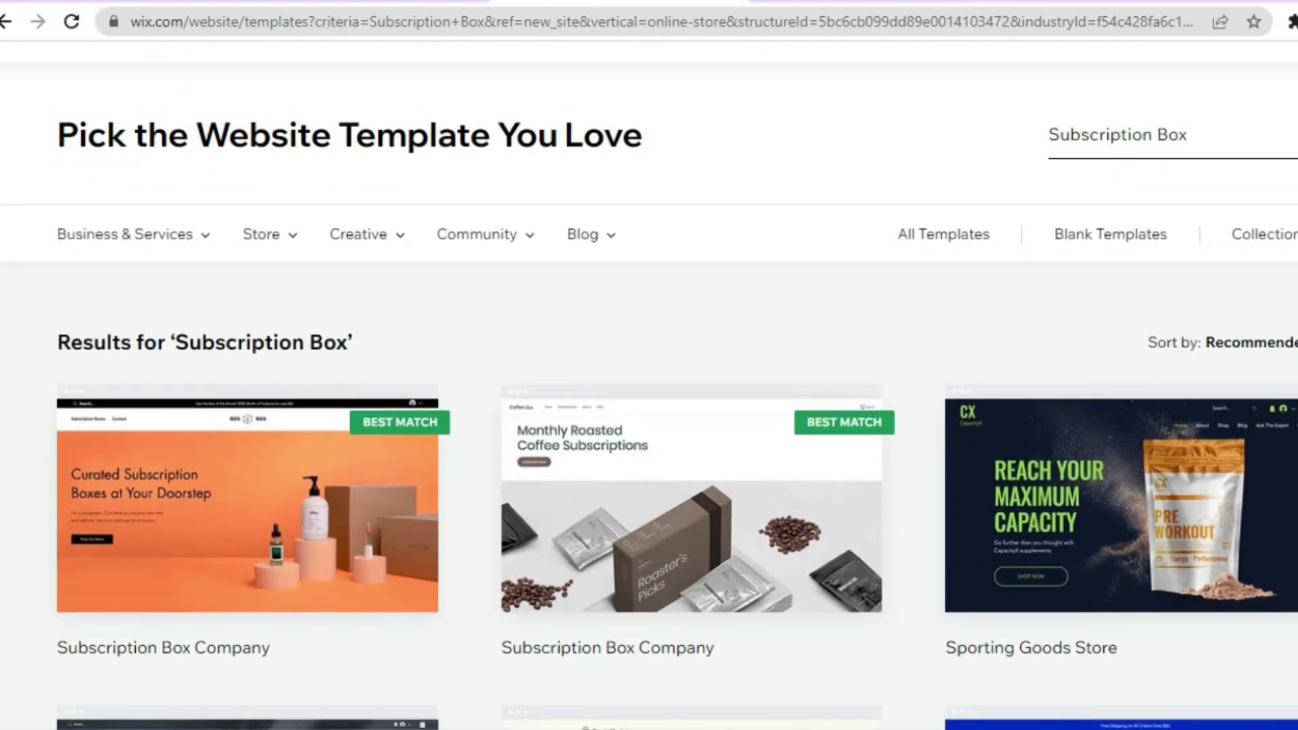
scroll(649, 405, down, 5)
scroll(649, 406, down, 3)
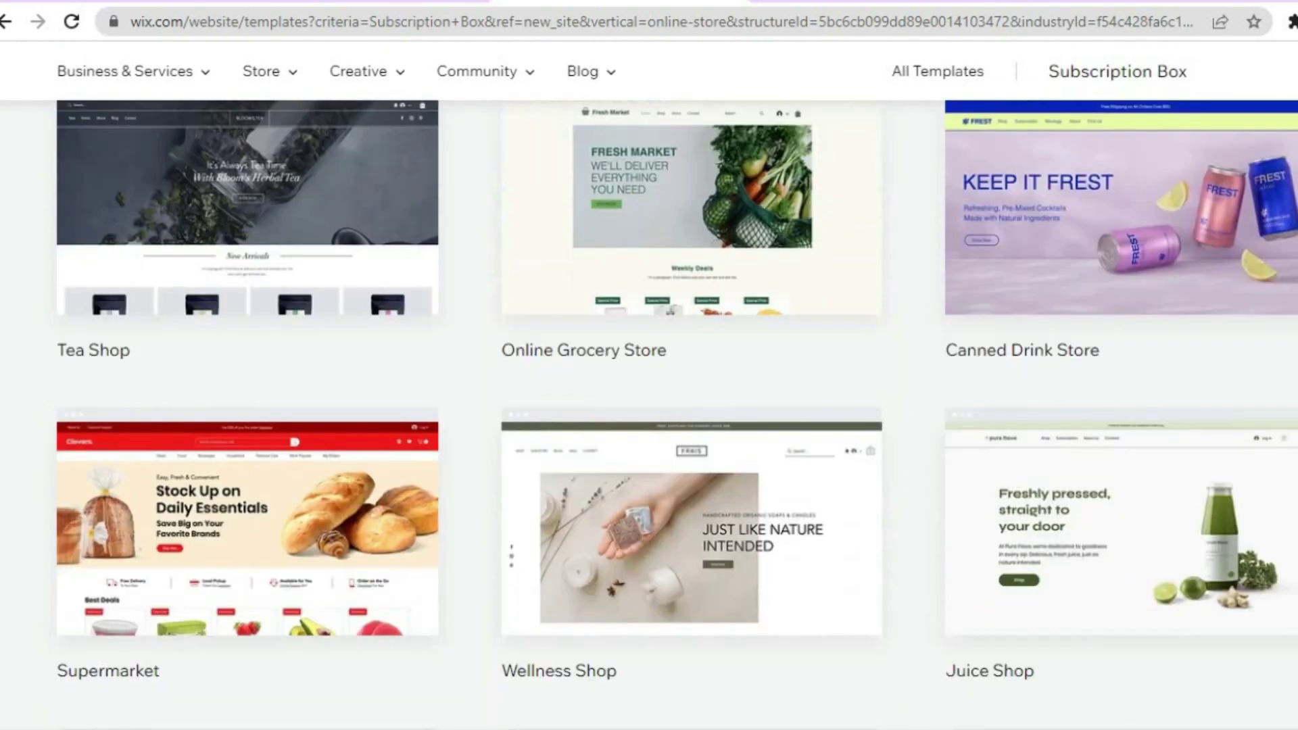
scroll(649, 405, down, 3)
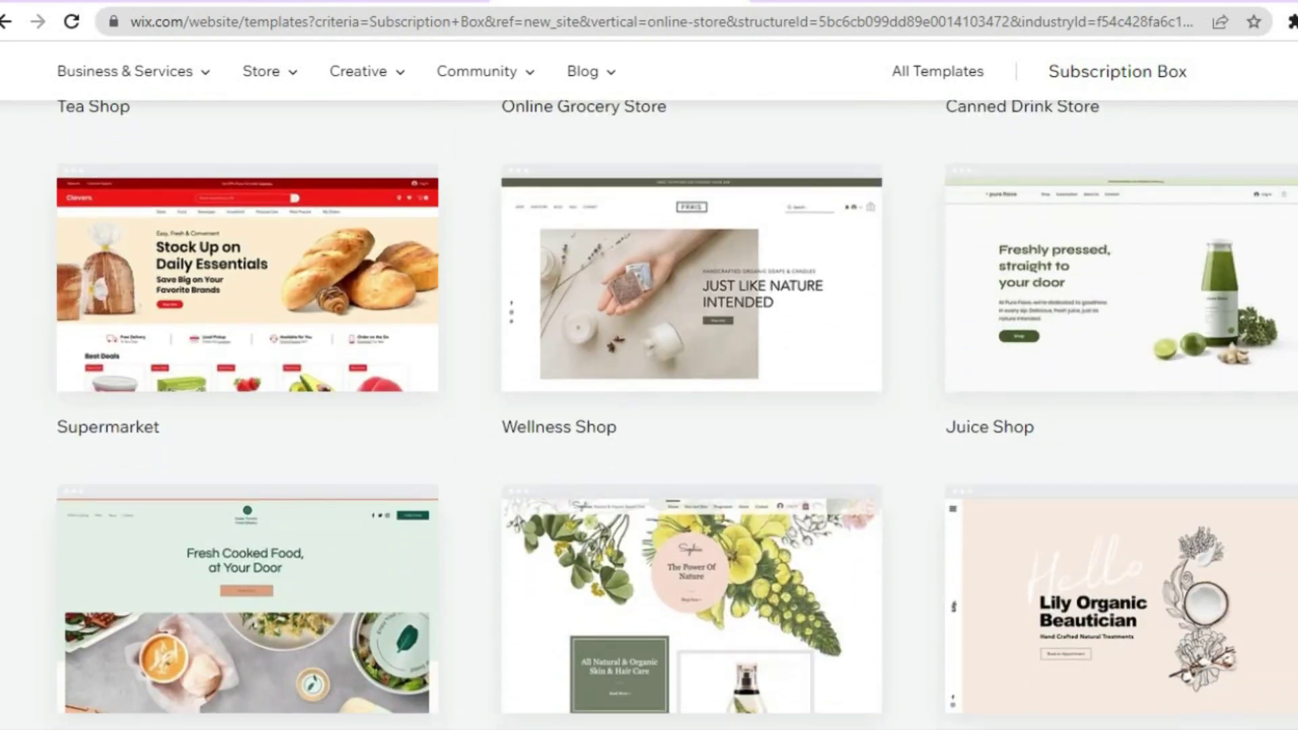
scroll(649, 406, down, 1)
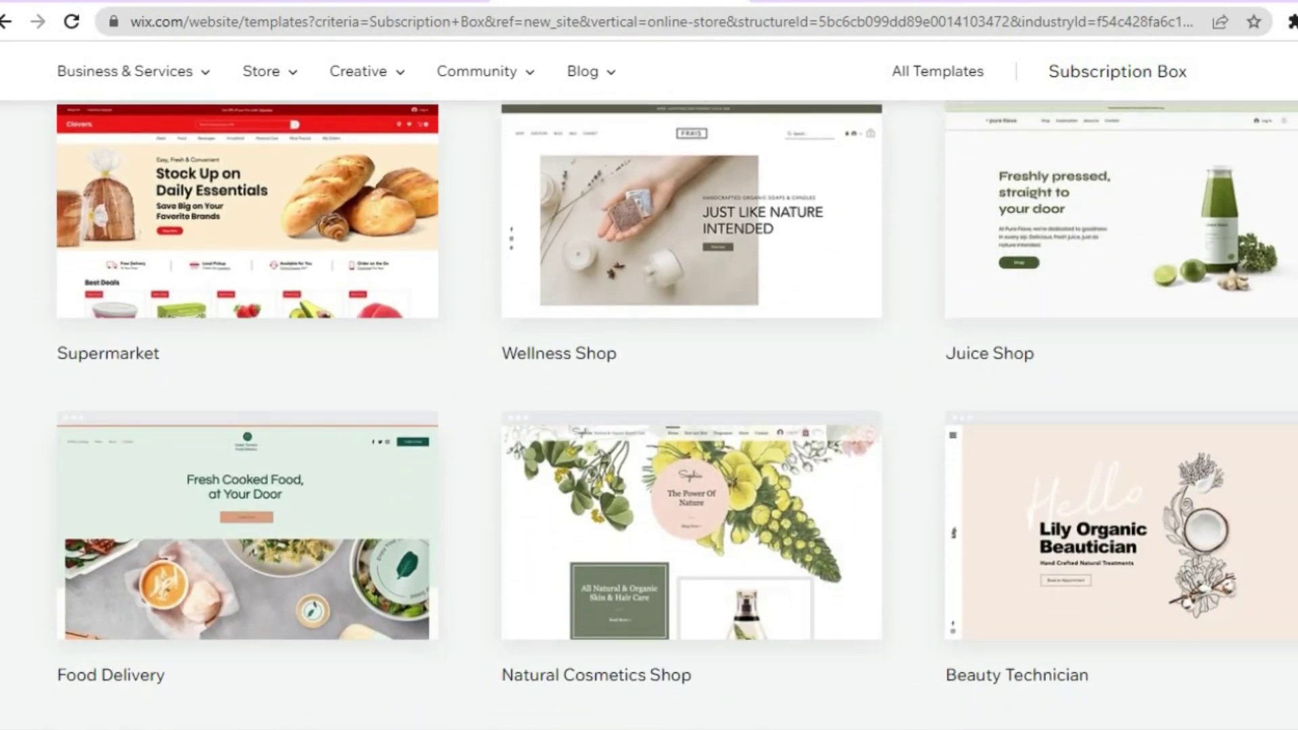
scroll(649, 406, down, 3)
scroll(649, 405, down, 5)
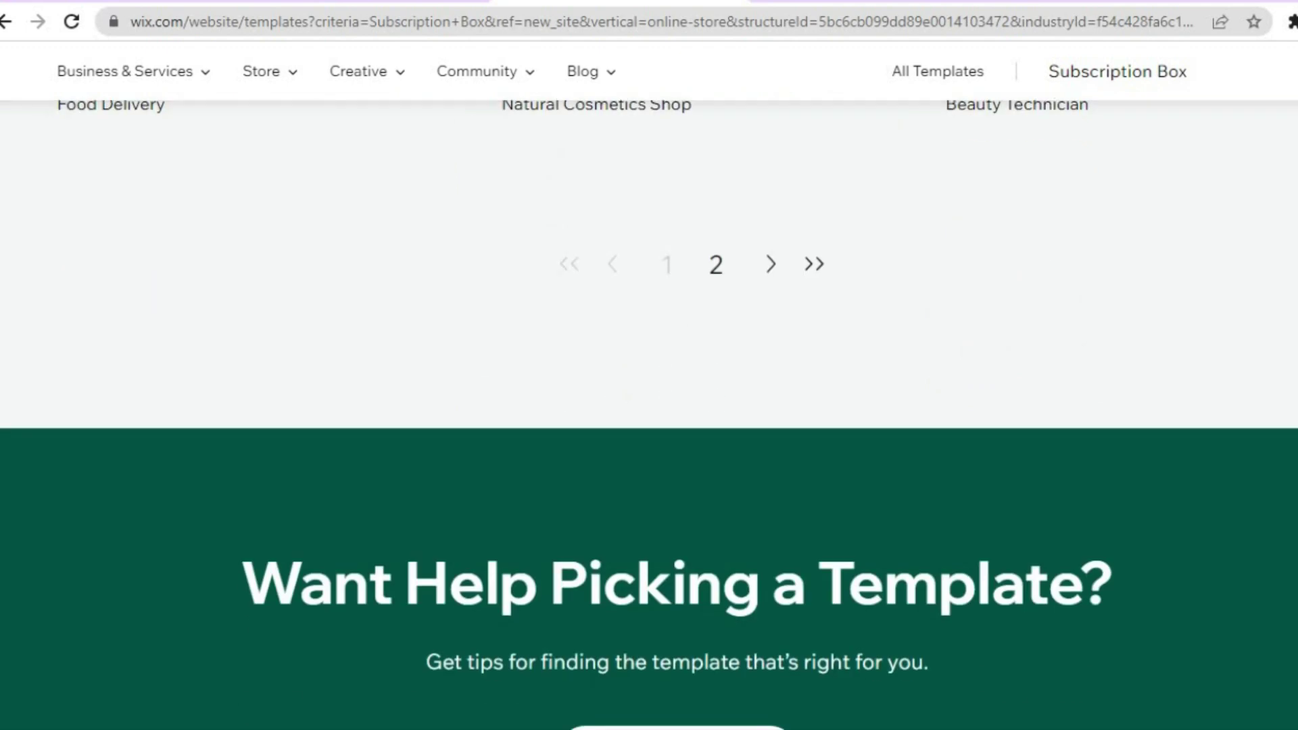
scroll(649, 405, up, 15)
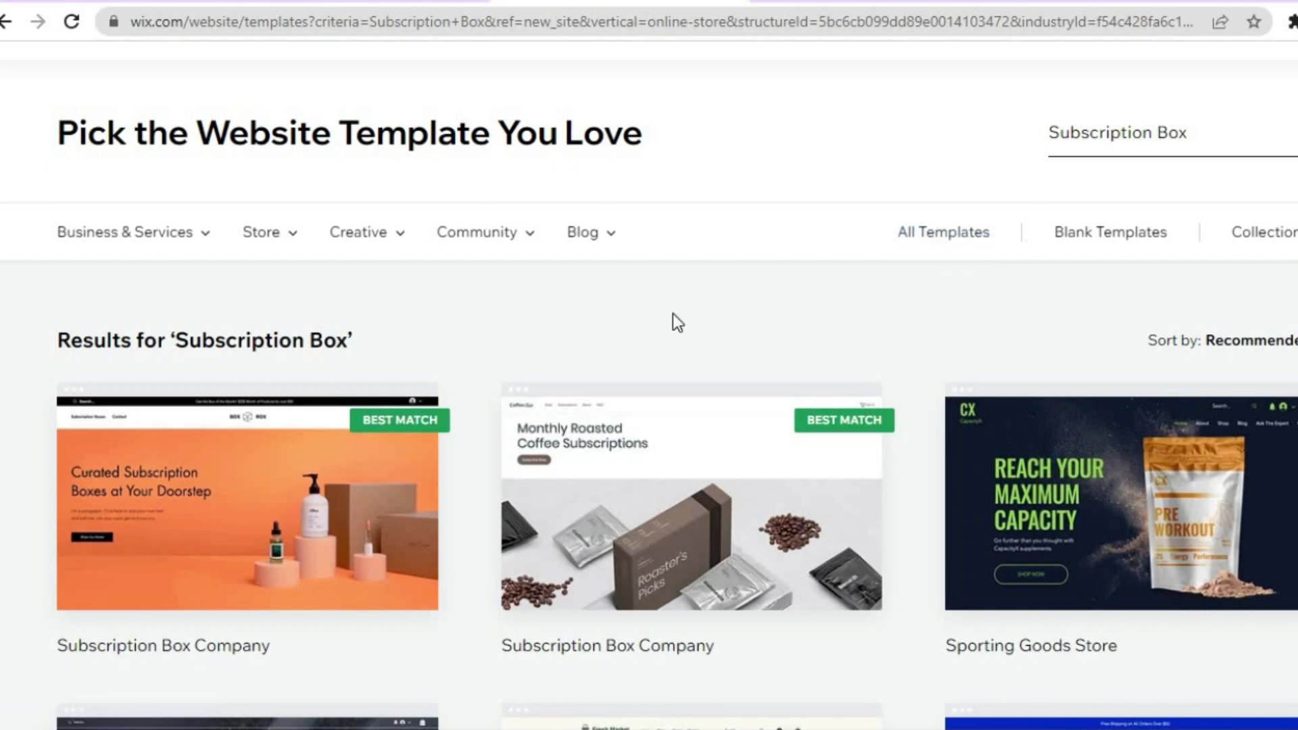
mouse_move(152, 245)
mouse_move(277, 238)
mouse_move(372, 238)
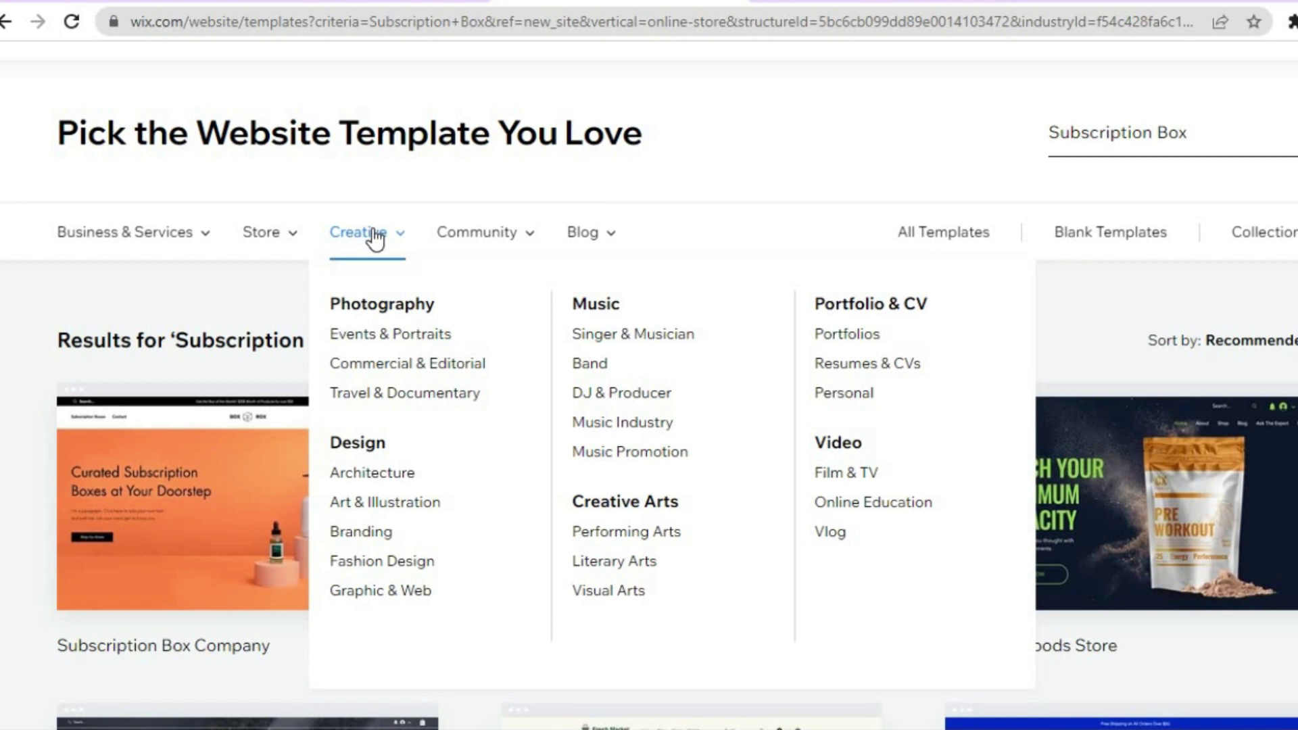
mouse_move(498, 258)
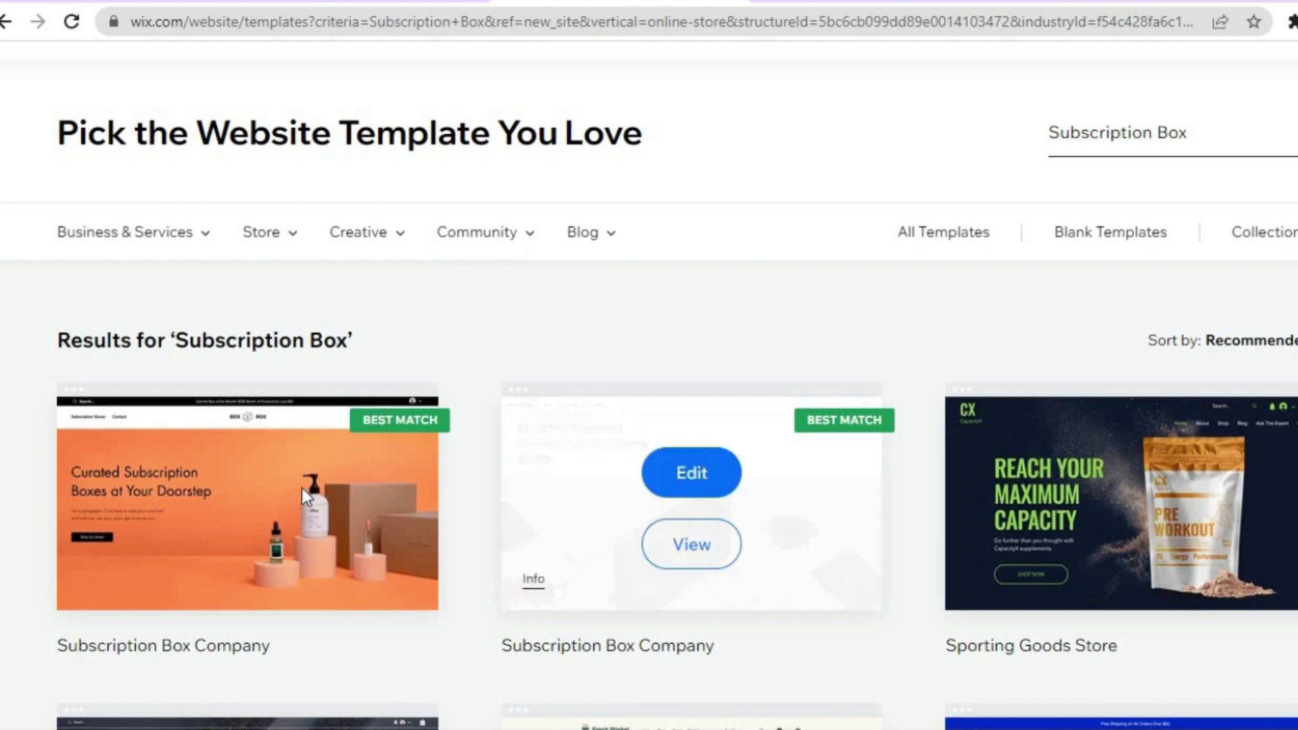
- Open the orange Subscription Box Company template for editing and dismiss the AI site content dialog
mouse_move(301, 488)
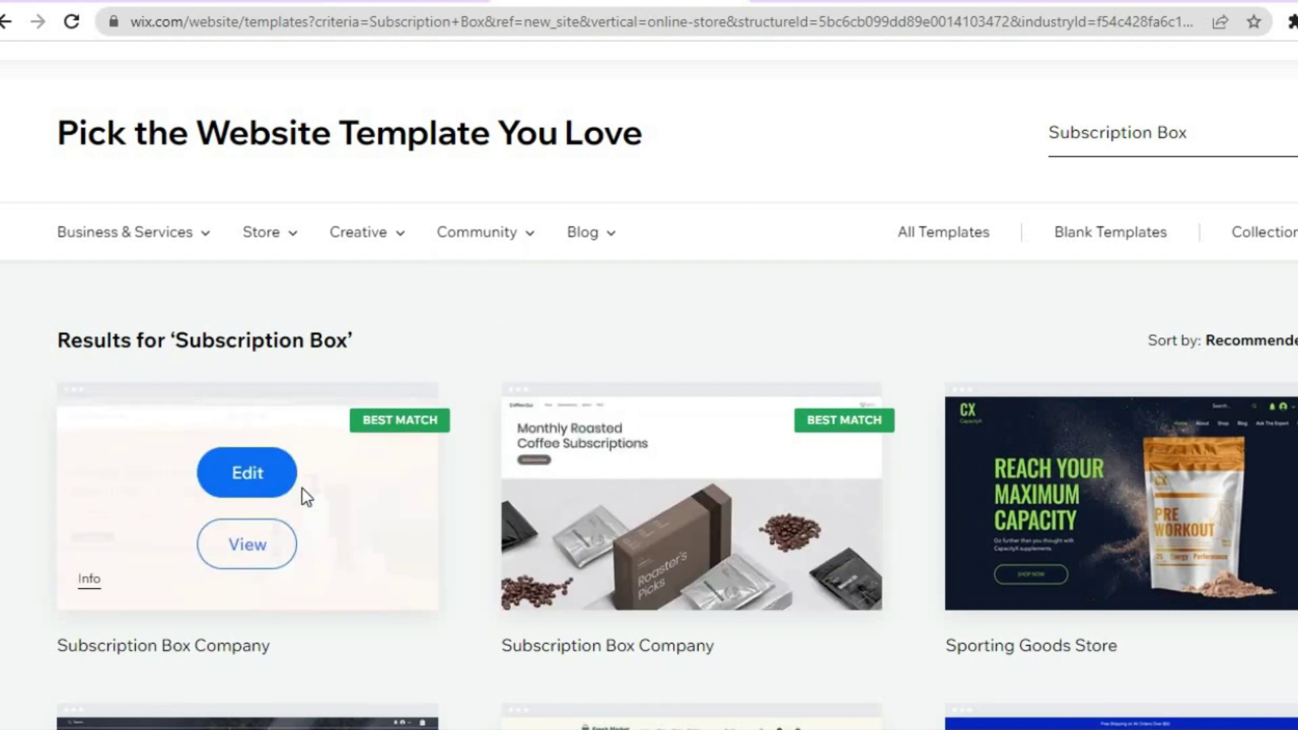
click(241, 461)
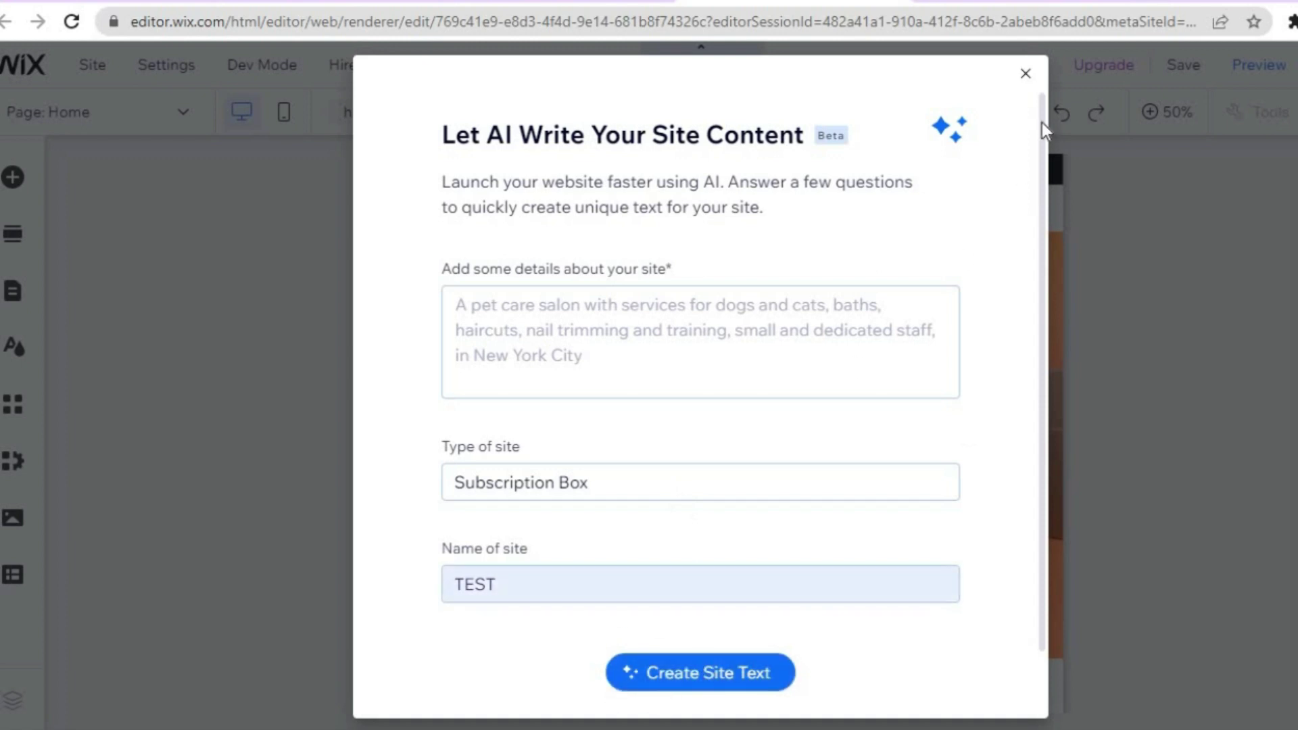
click(1026, 74)
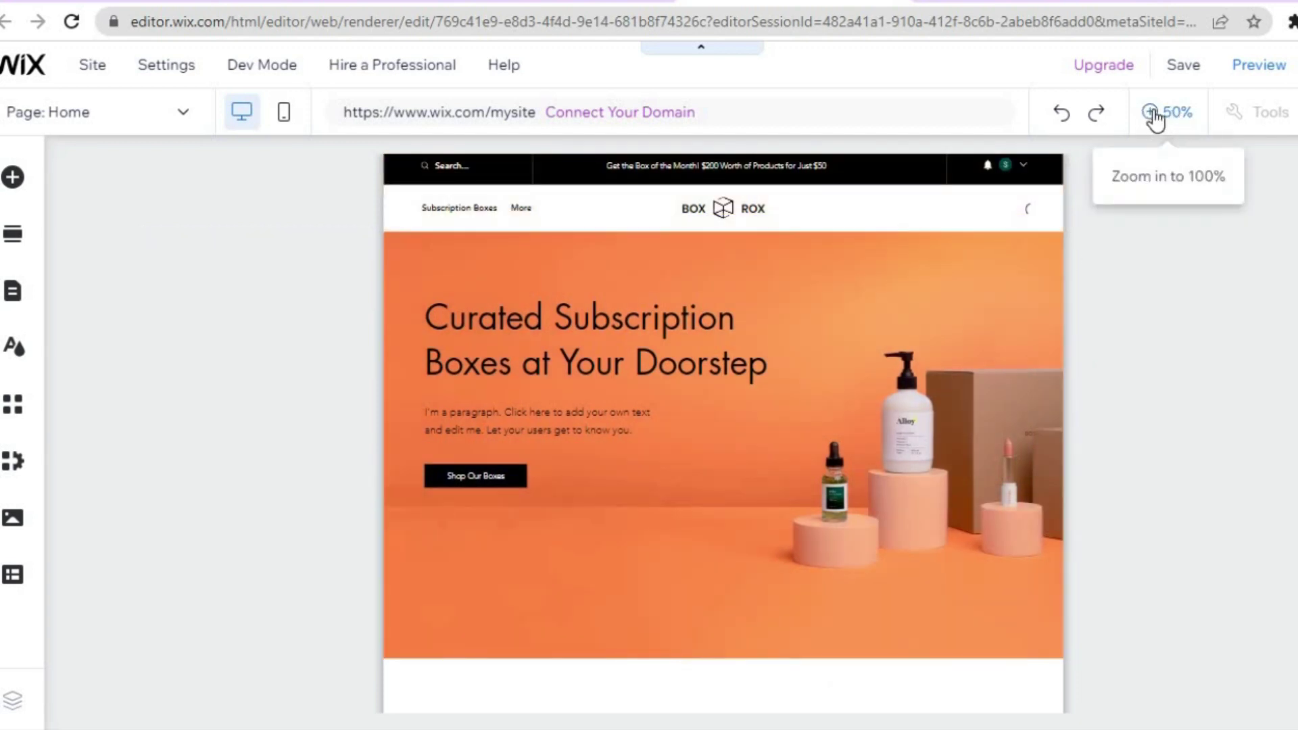
- Replace the Brands heading on the home page with SIMPLE
click(1156, 113)
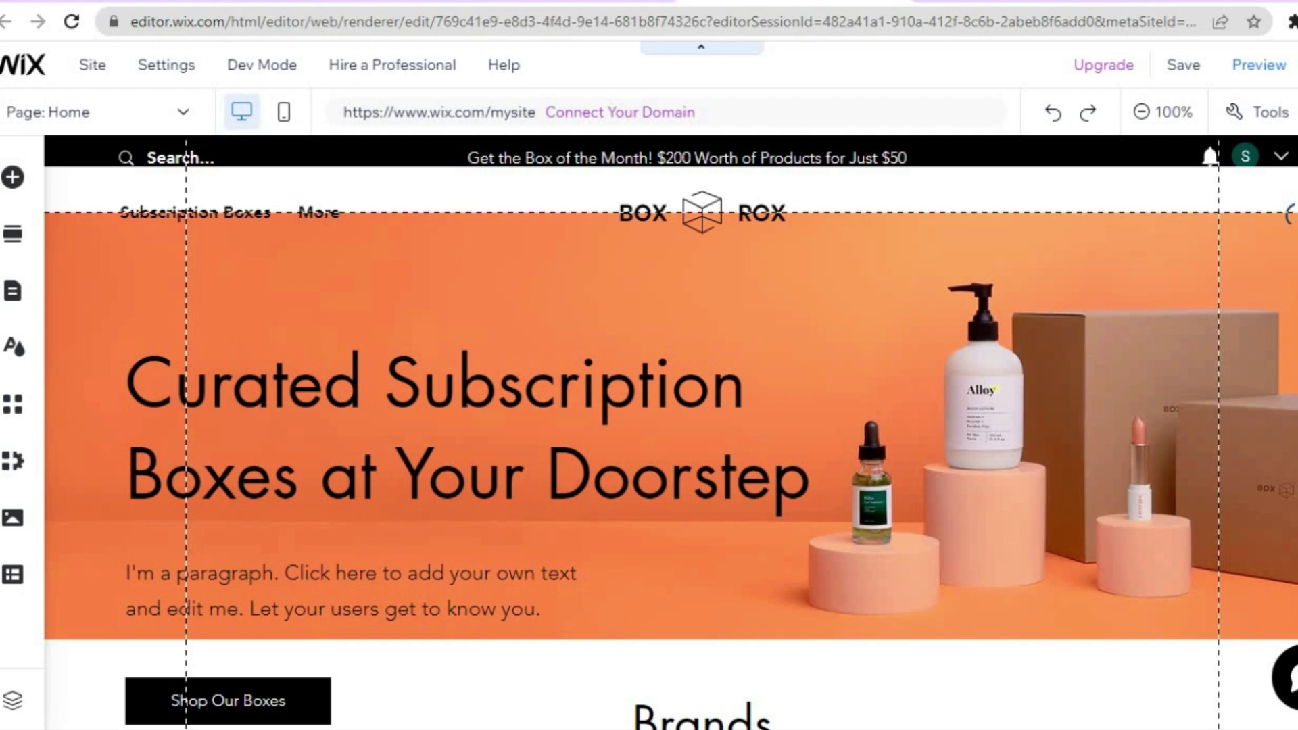
scroll(670, 432, down, 5)
scroll(670, 432, up, 3)
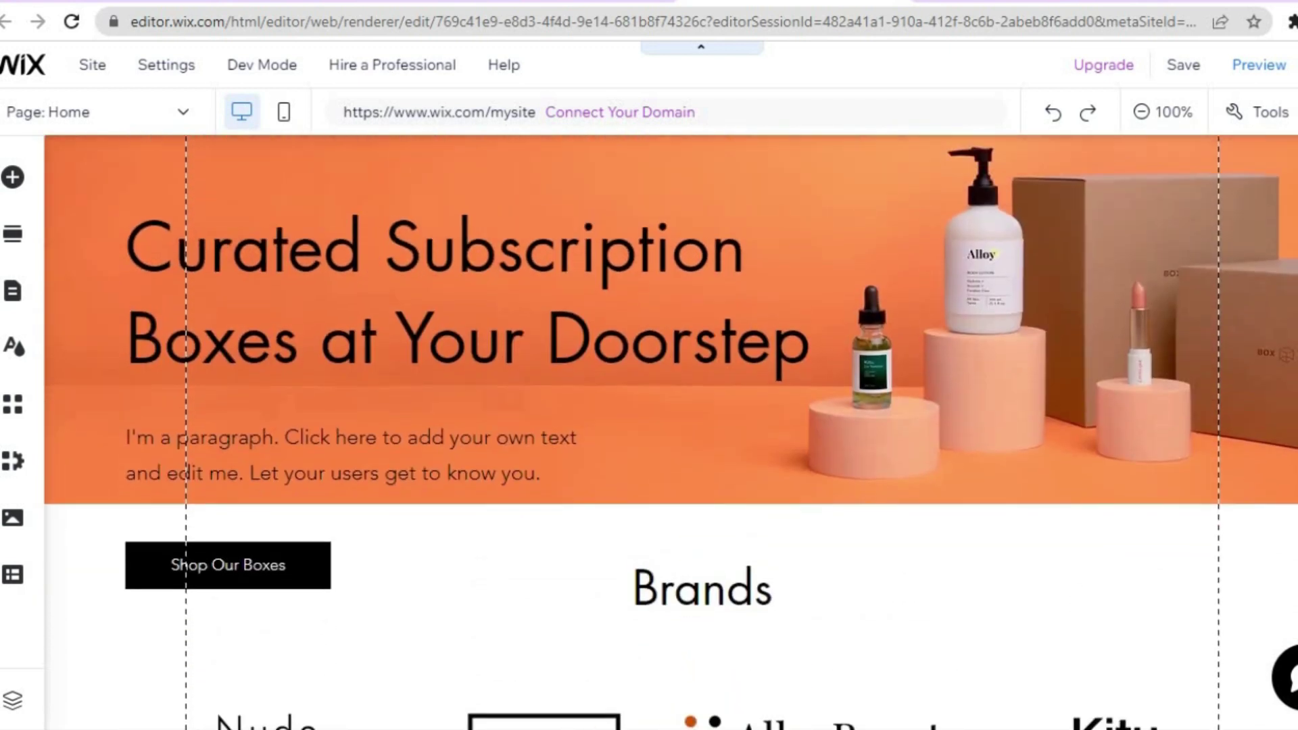
scroll(670, 432, down, 9)
scroll(670, 432, up, 4)
scroll(769, 383, up, 1)
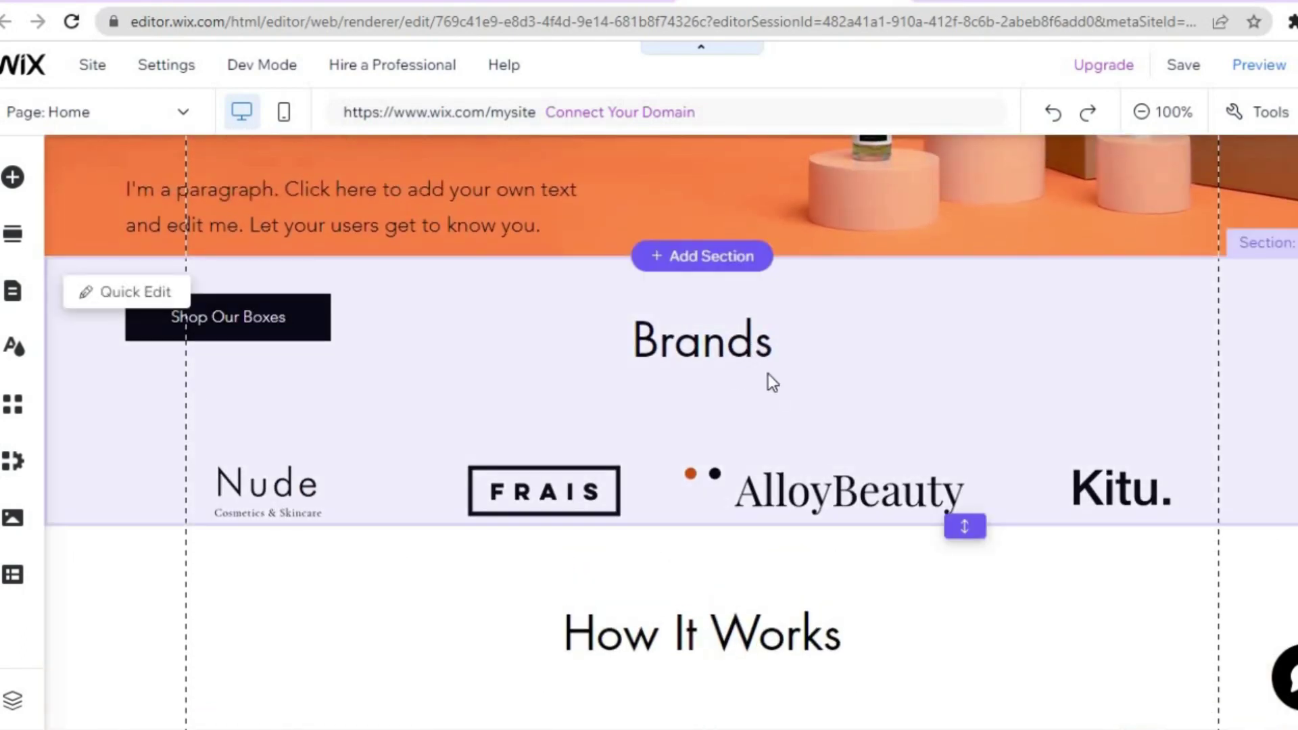
click(768, 374)
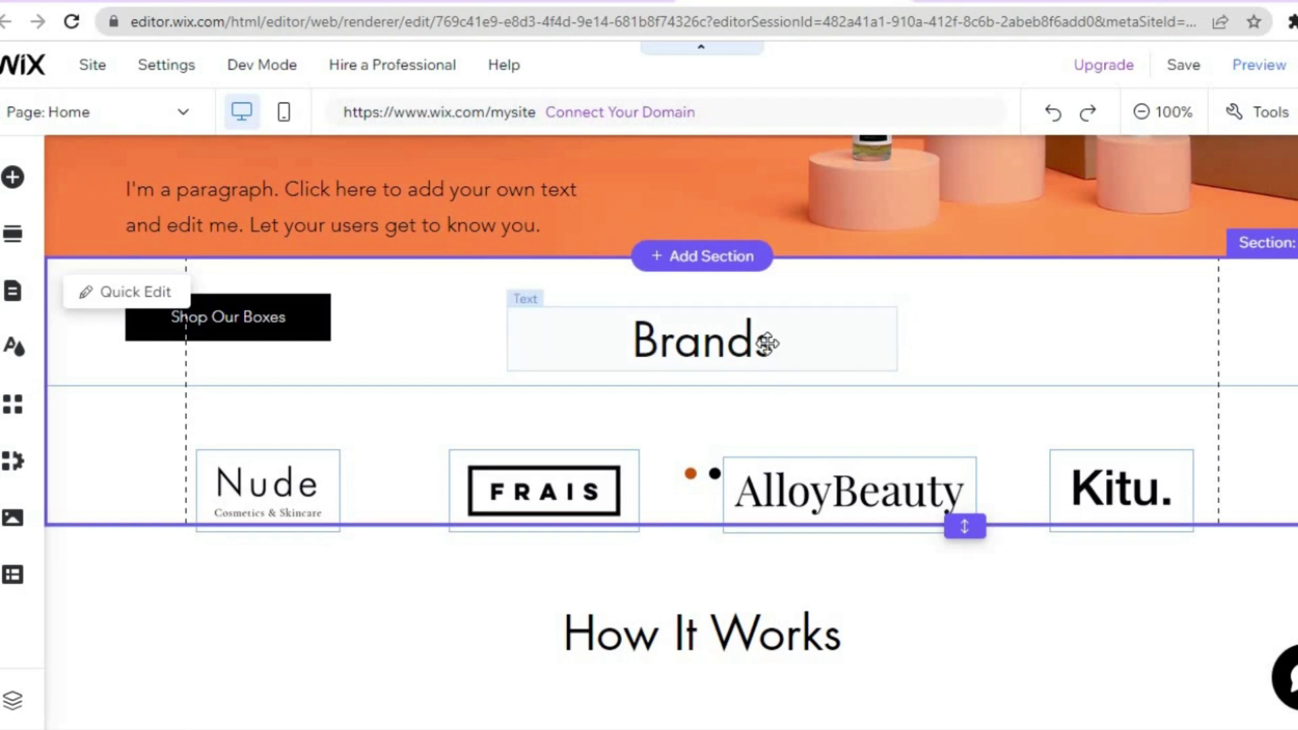
click(781, 343)
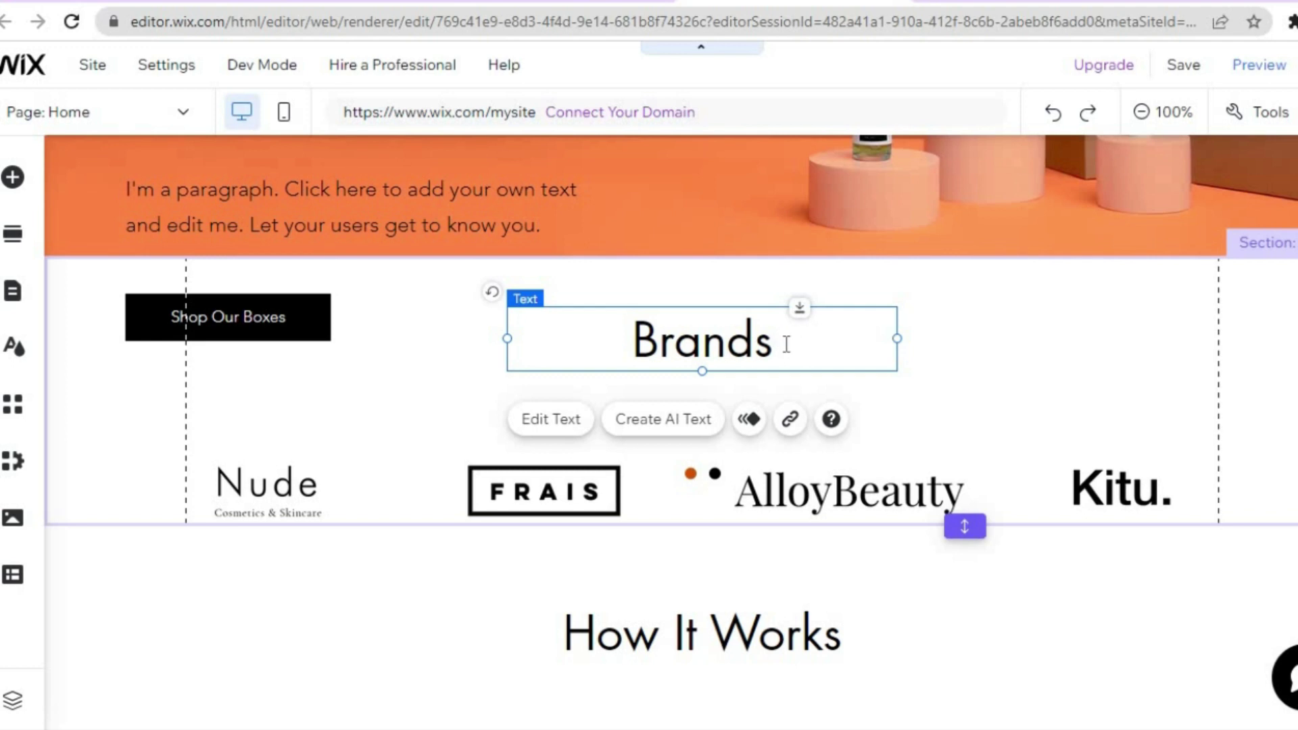
double_click(784, 344)
click(785, 343)
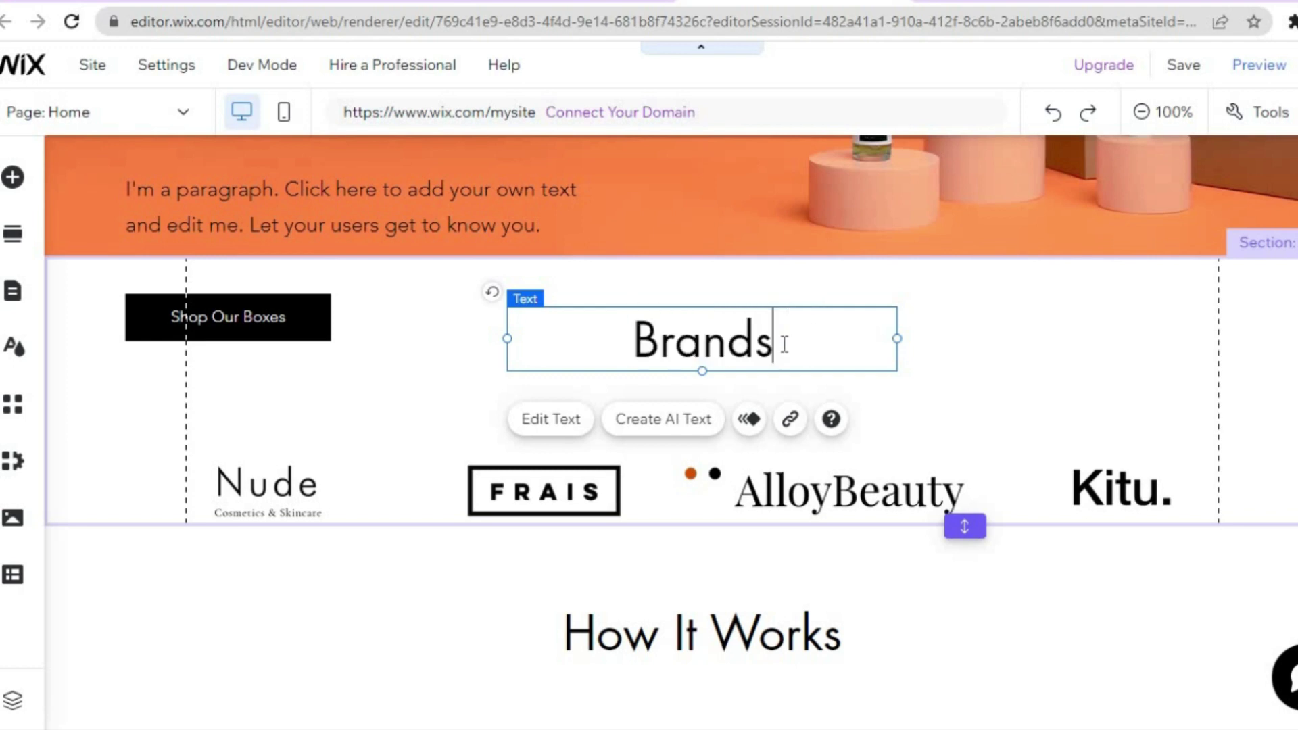
double_click(623, 342)
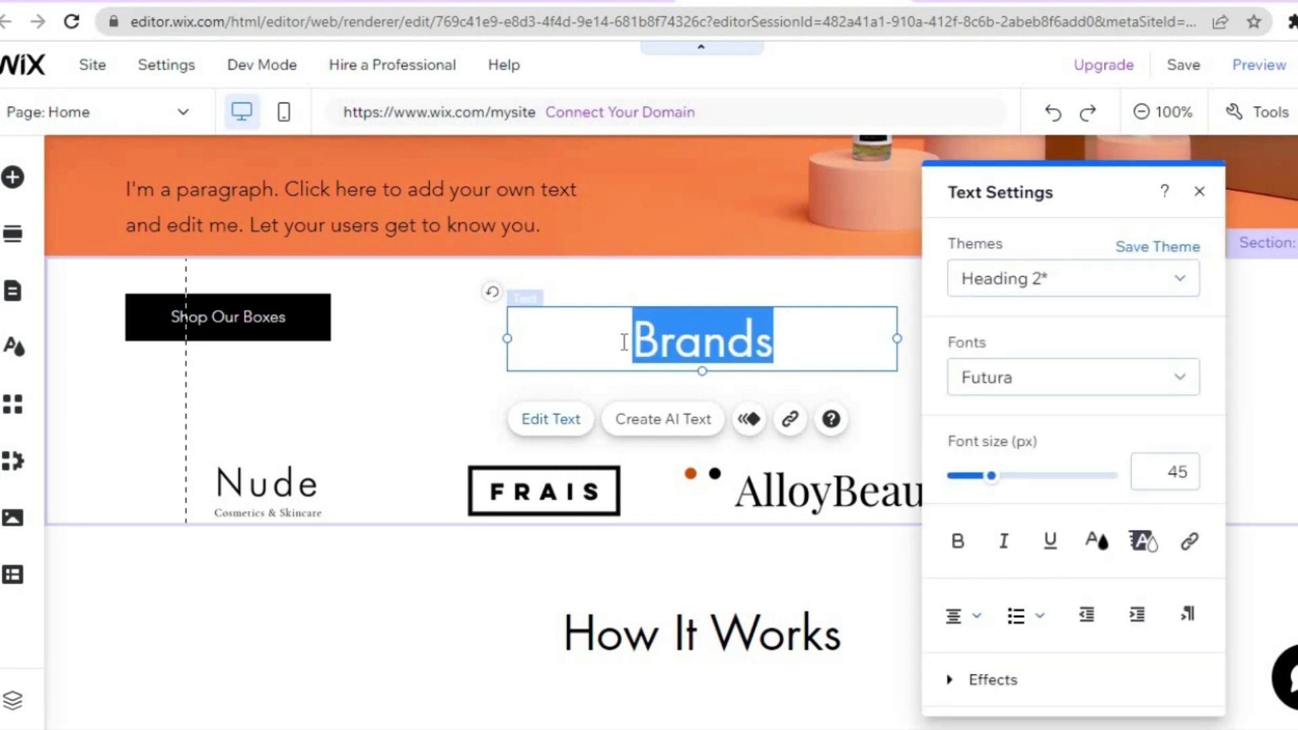
text(S)
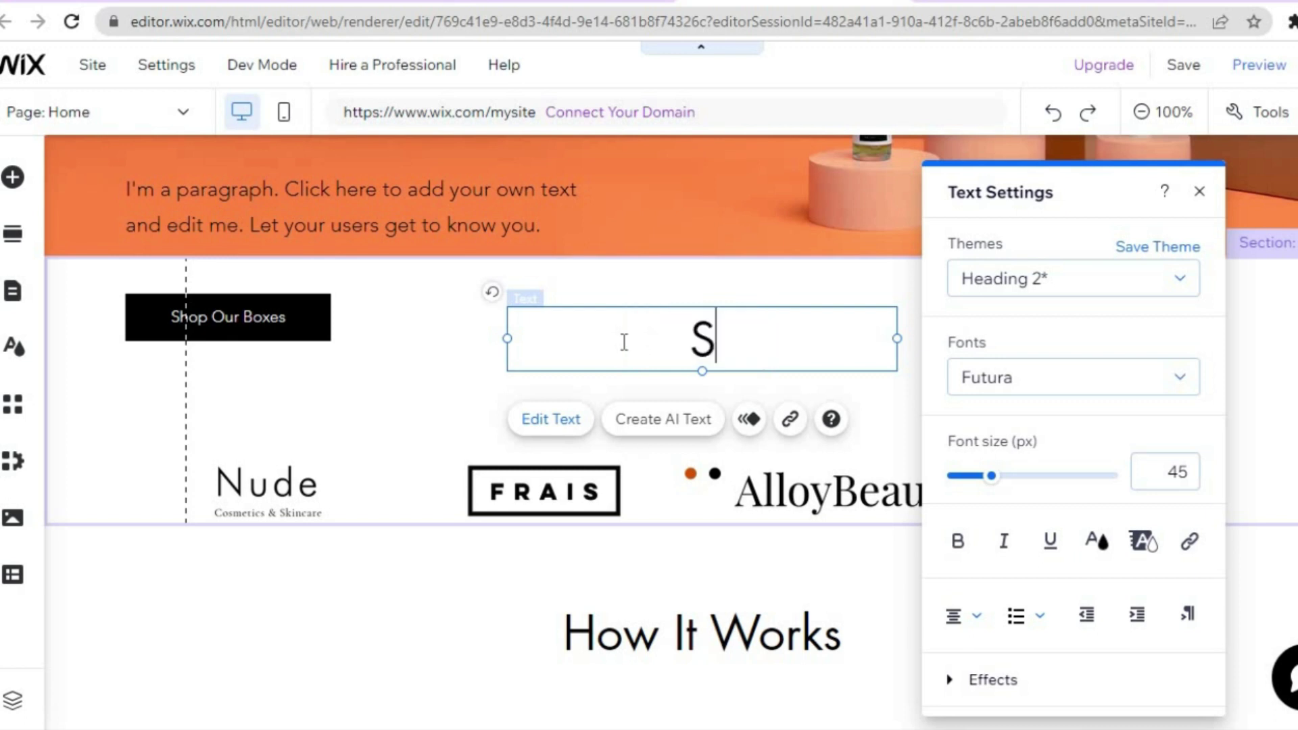
text(l)
text(MPLE)
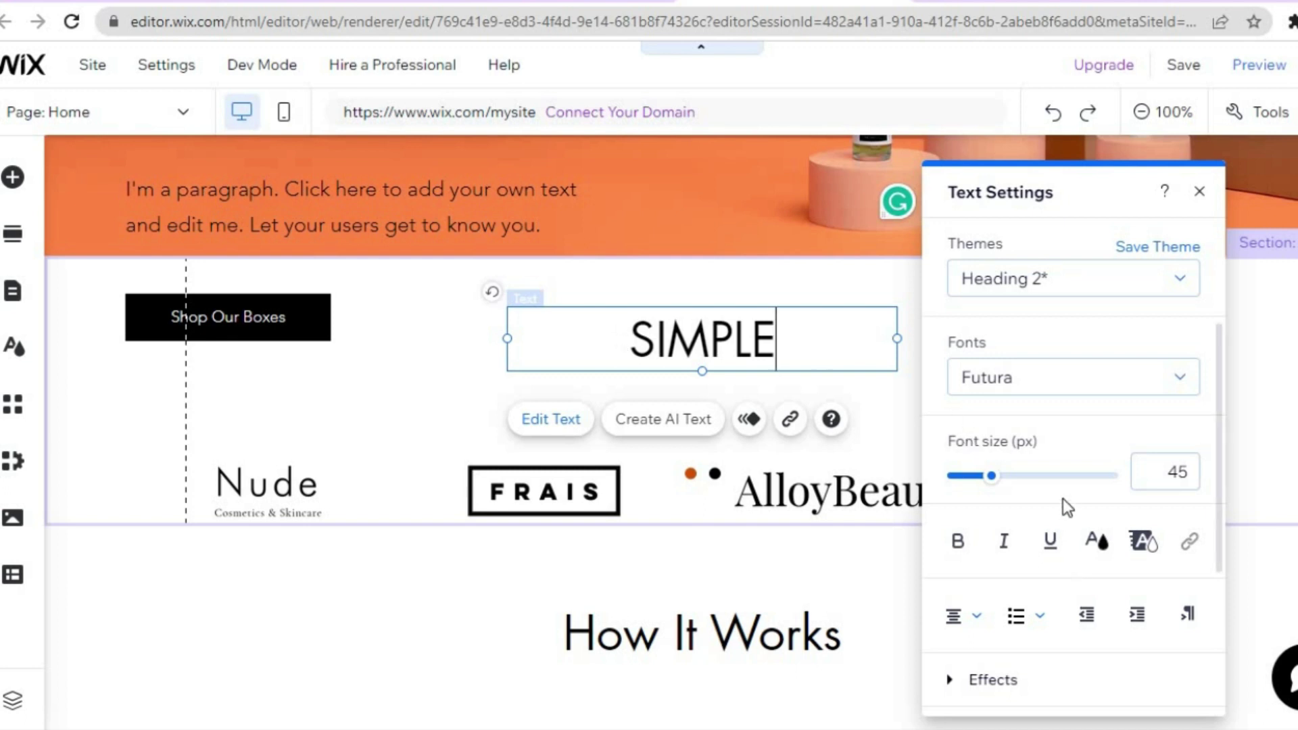
click(1195, 193)
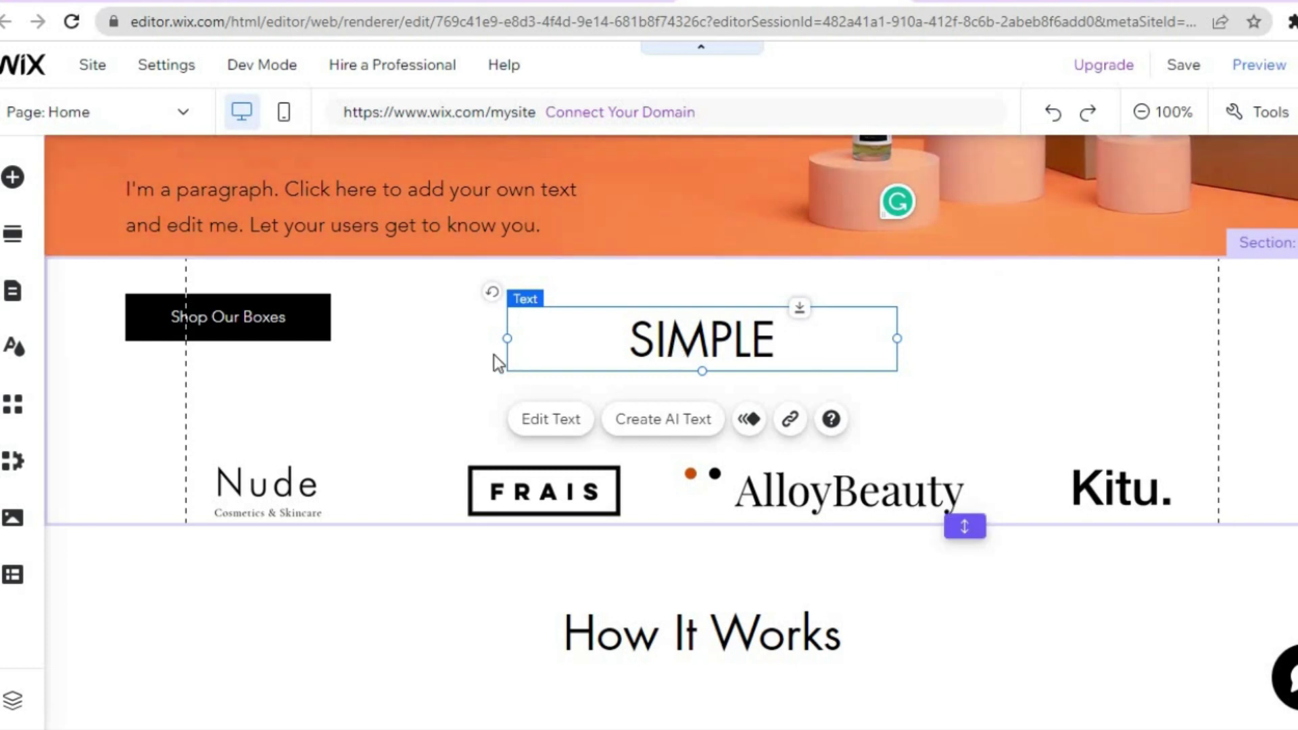
click(411, 367)
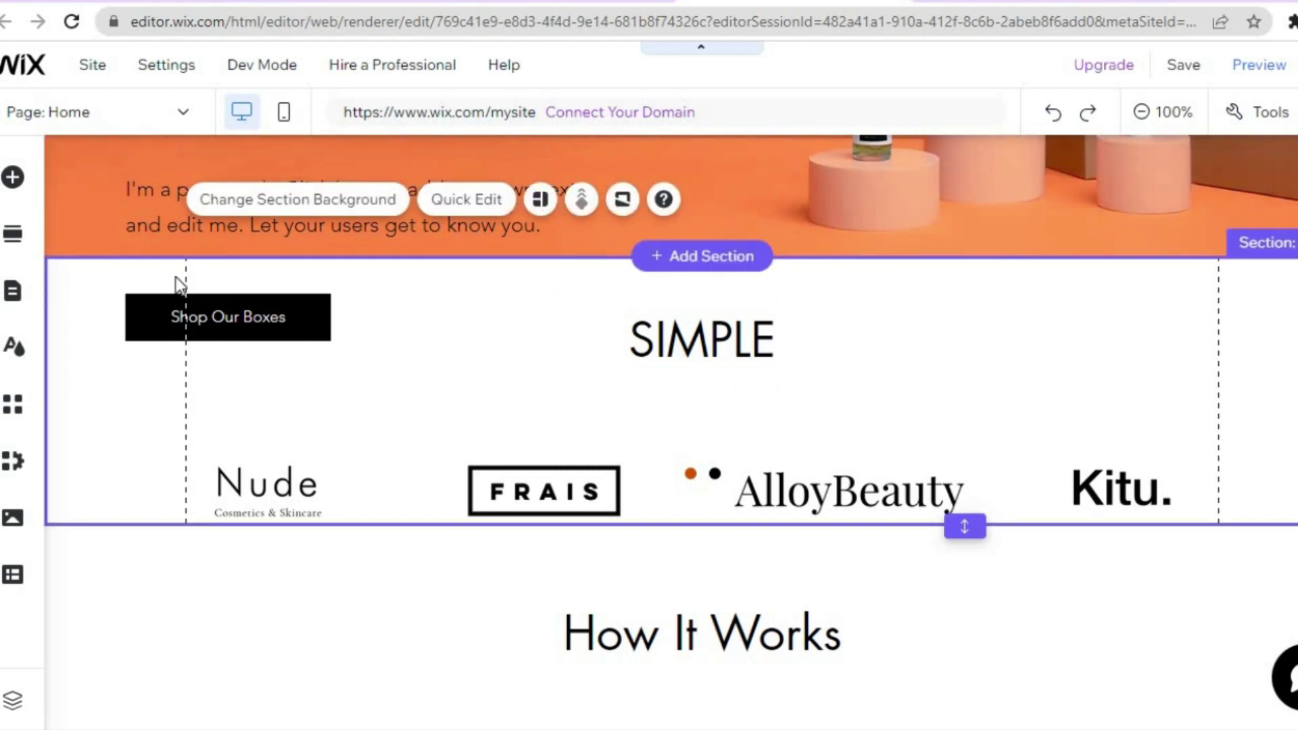
- Examine the elements that can be added to the page, including the contact forms, and the site's list of pages
click(11, 188)
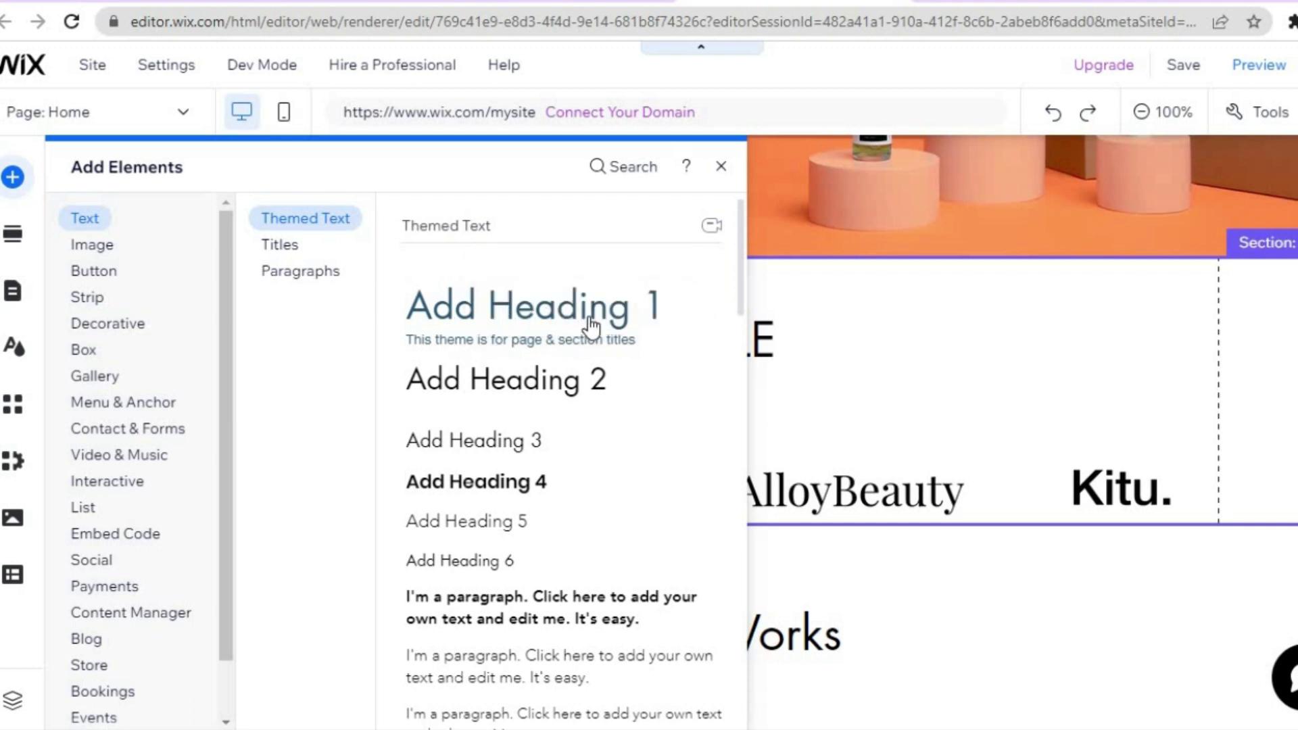
click(124, 249)
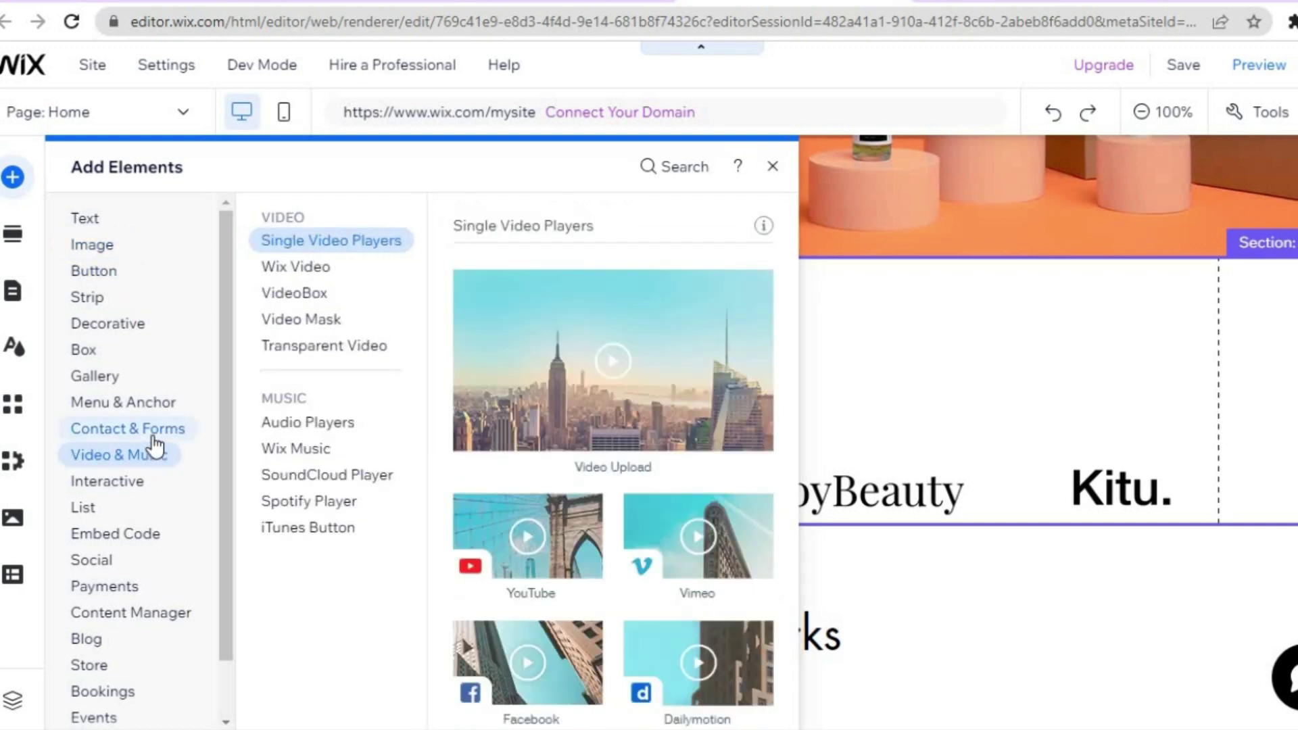
click(151, 441)
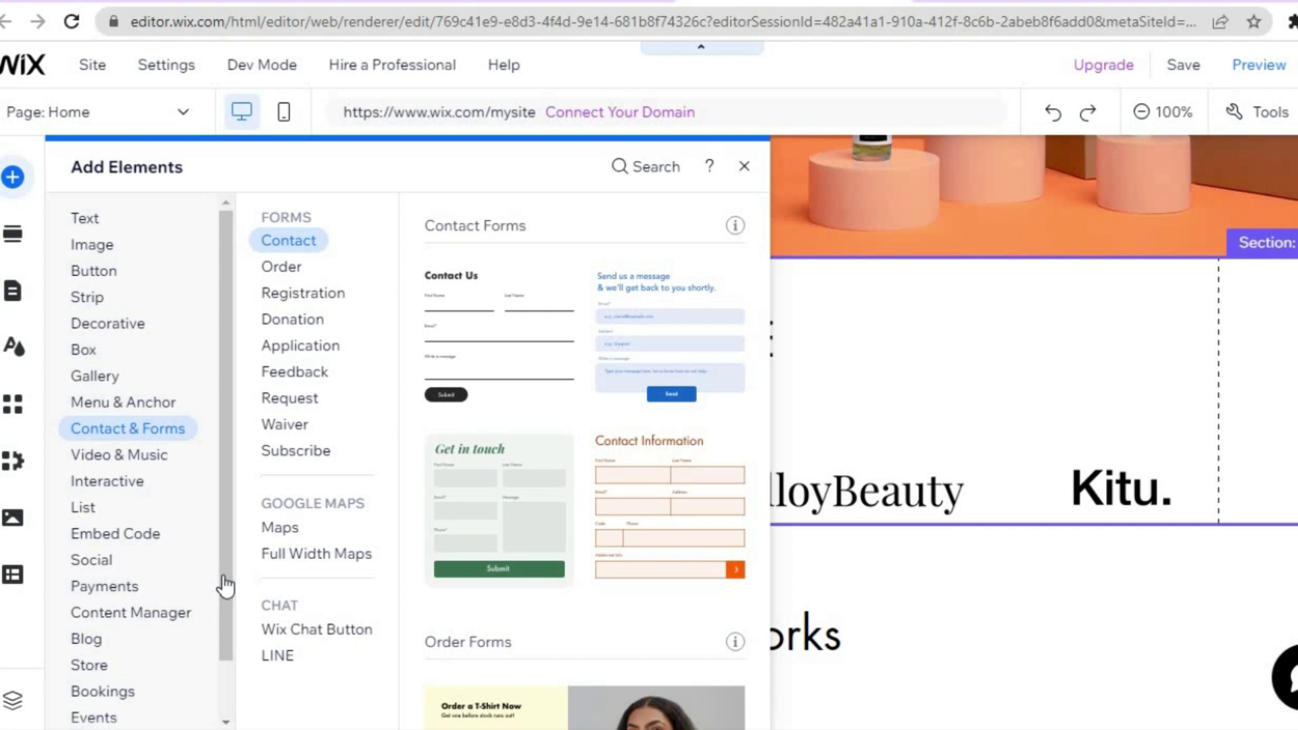
scroll(222, 574, down, 1)
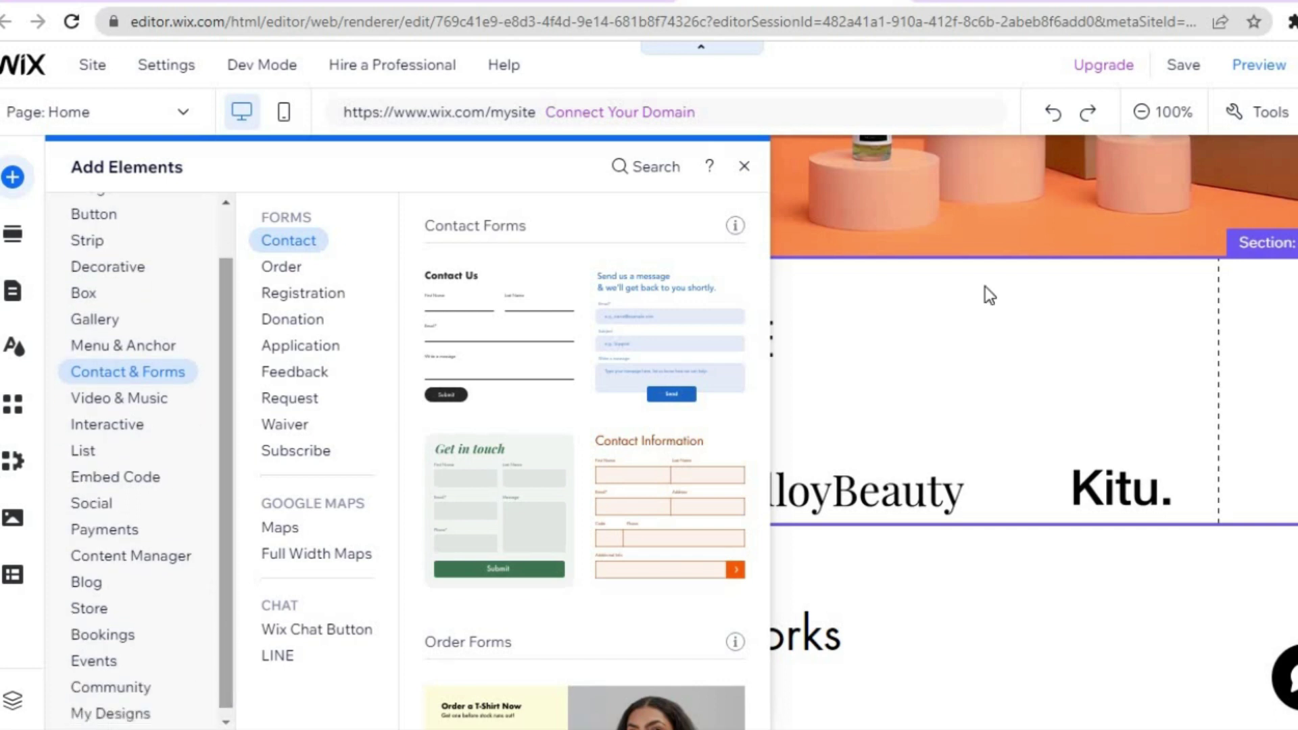
click(744, 167)
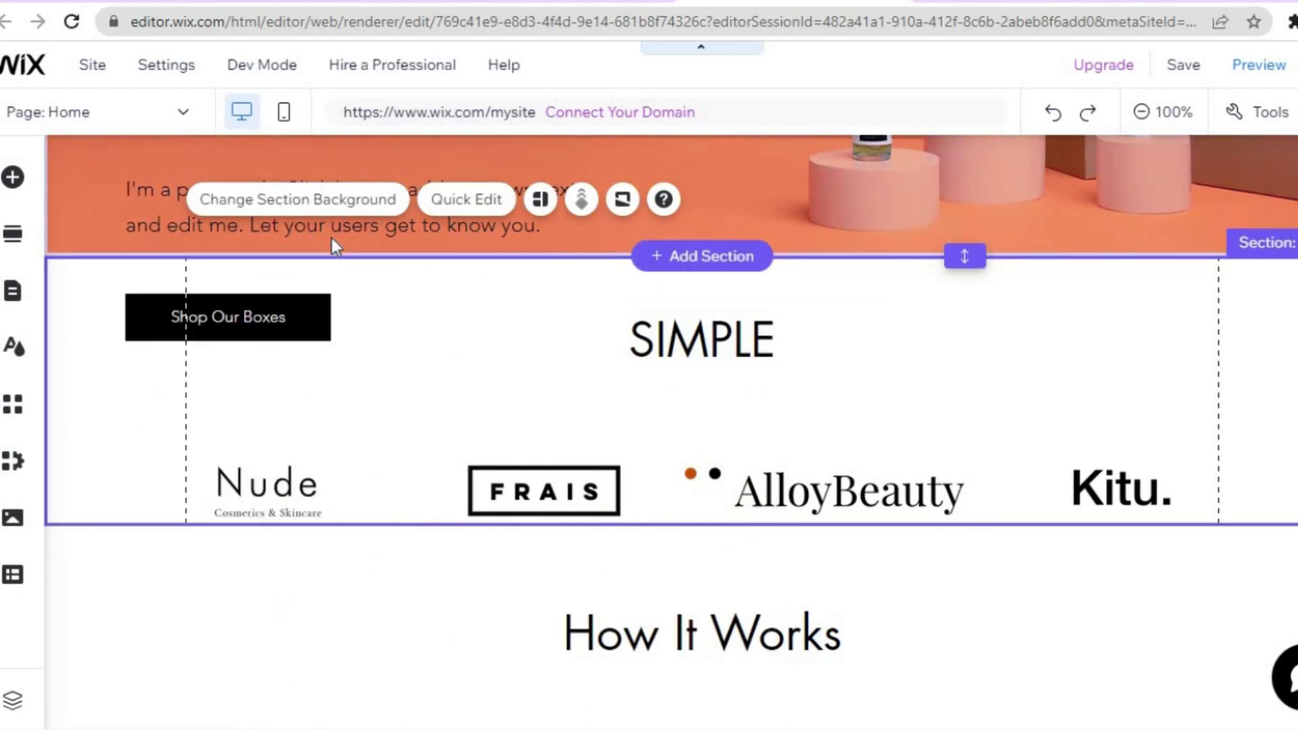
click(14, 294)
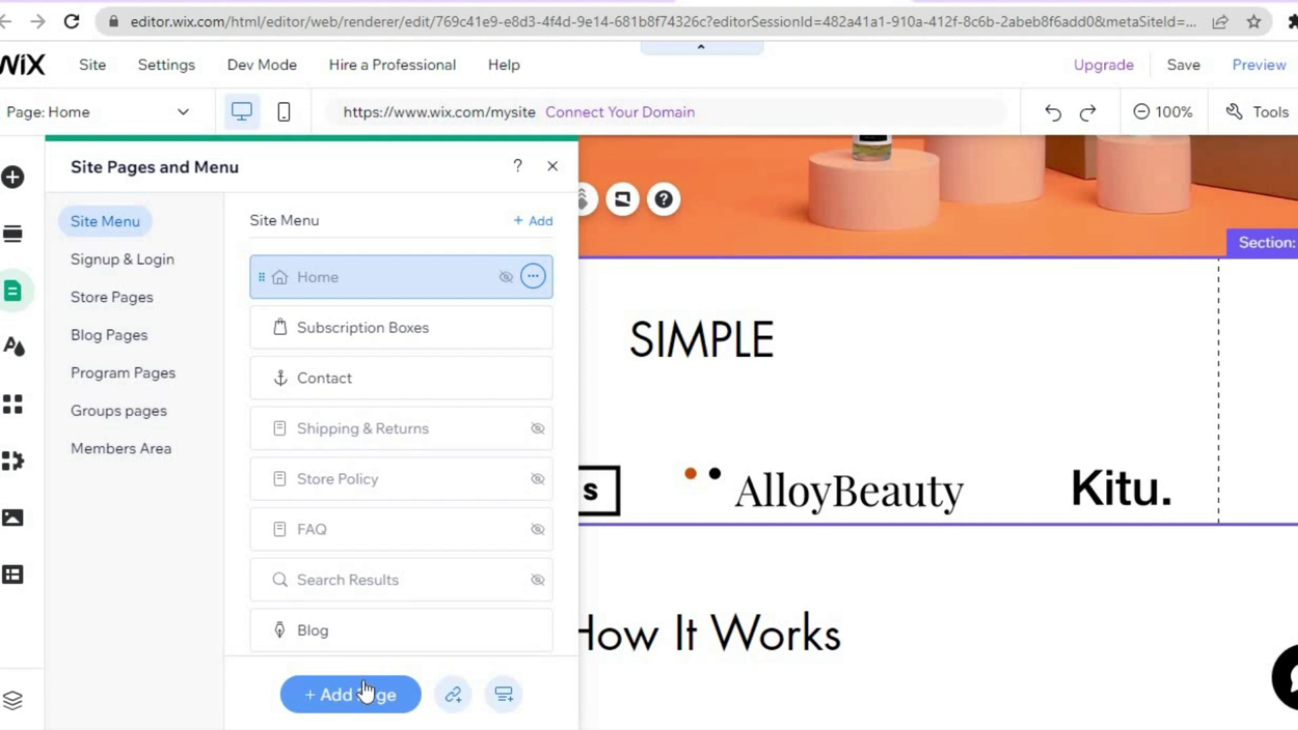
click(551, 173)
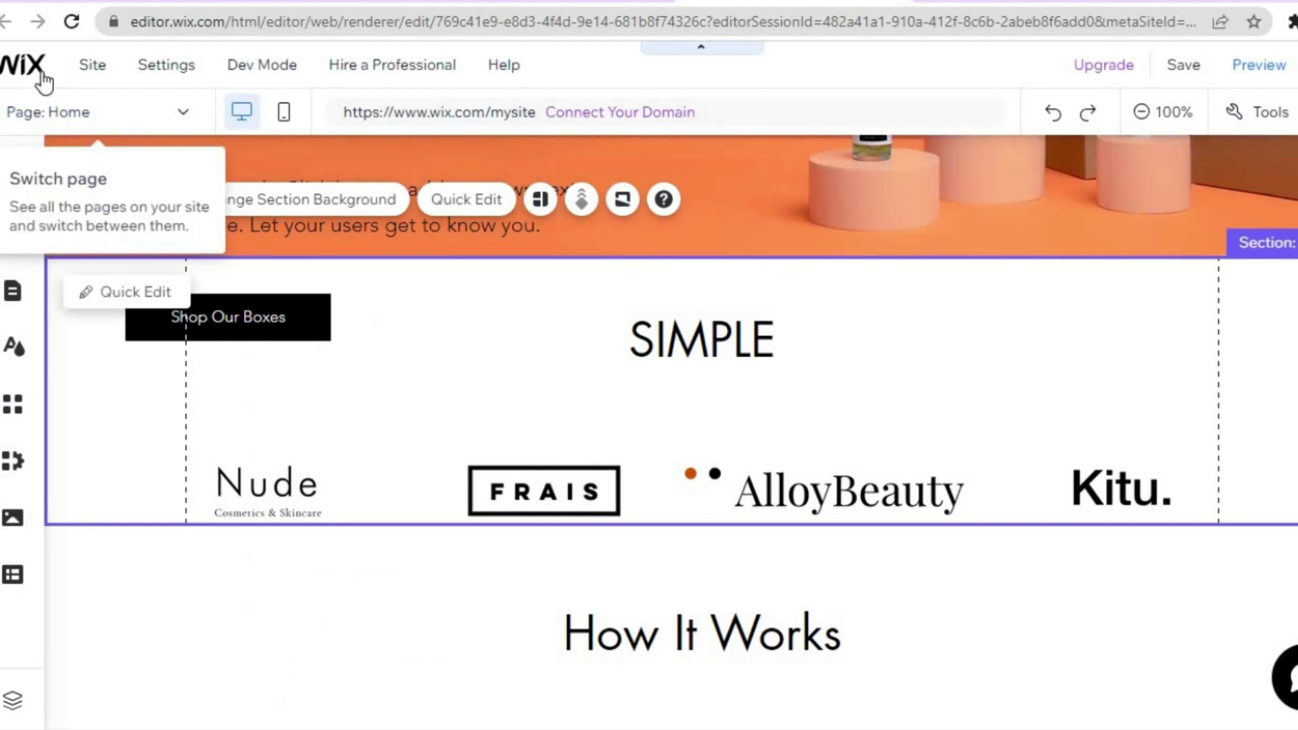
- Go to the site's dashboard and open the Accept Payments page from the Payments overview
mouse_move(25, 67)
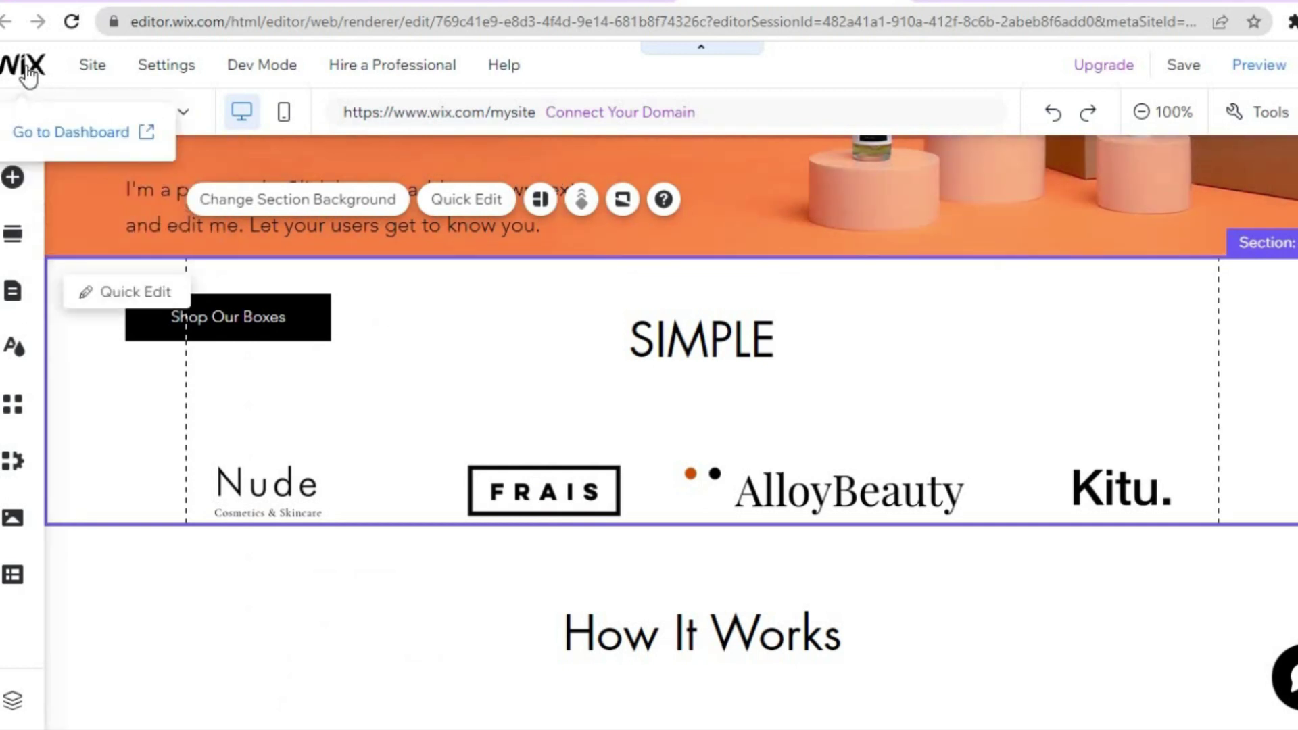
click(64, 135)
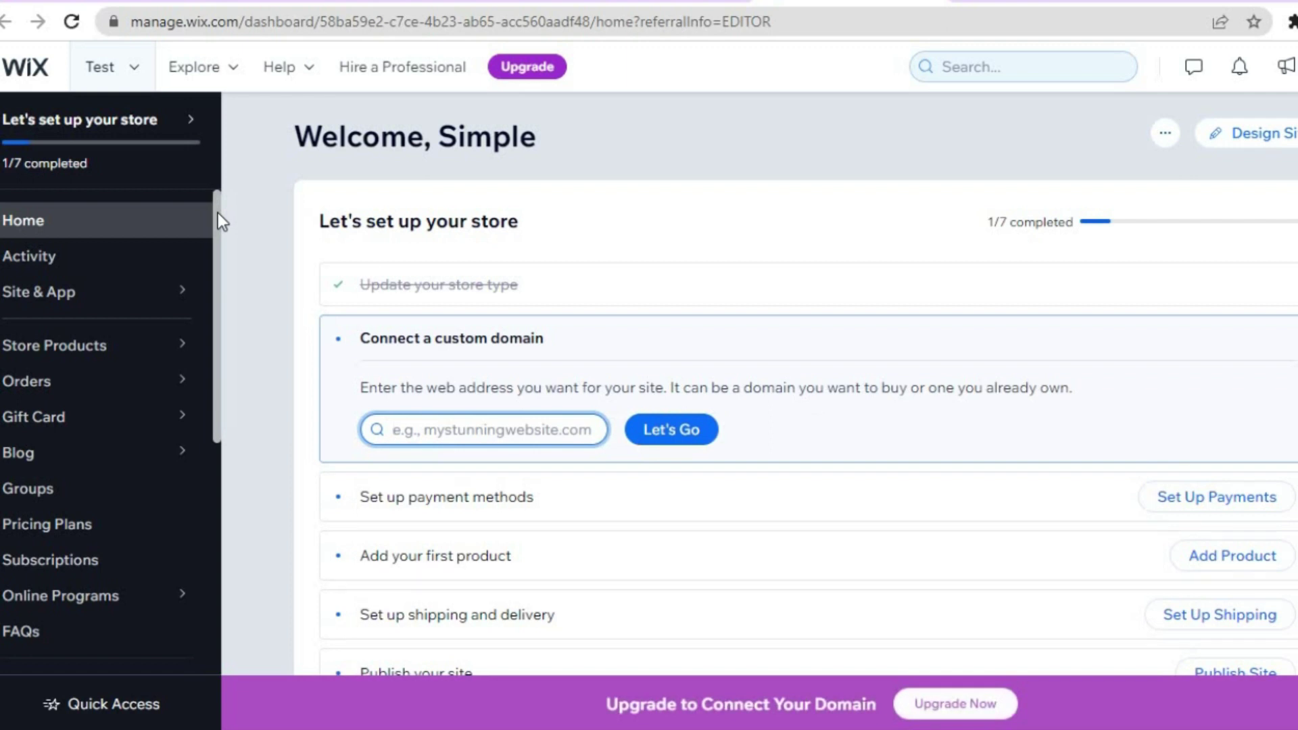
drag(218, 212, 199, 370)
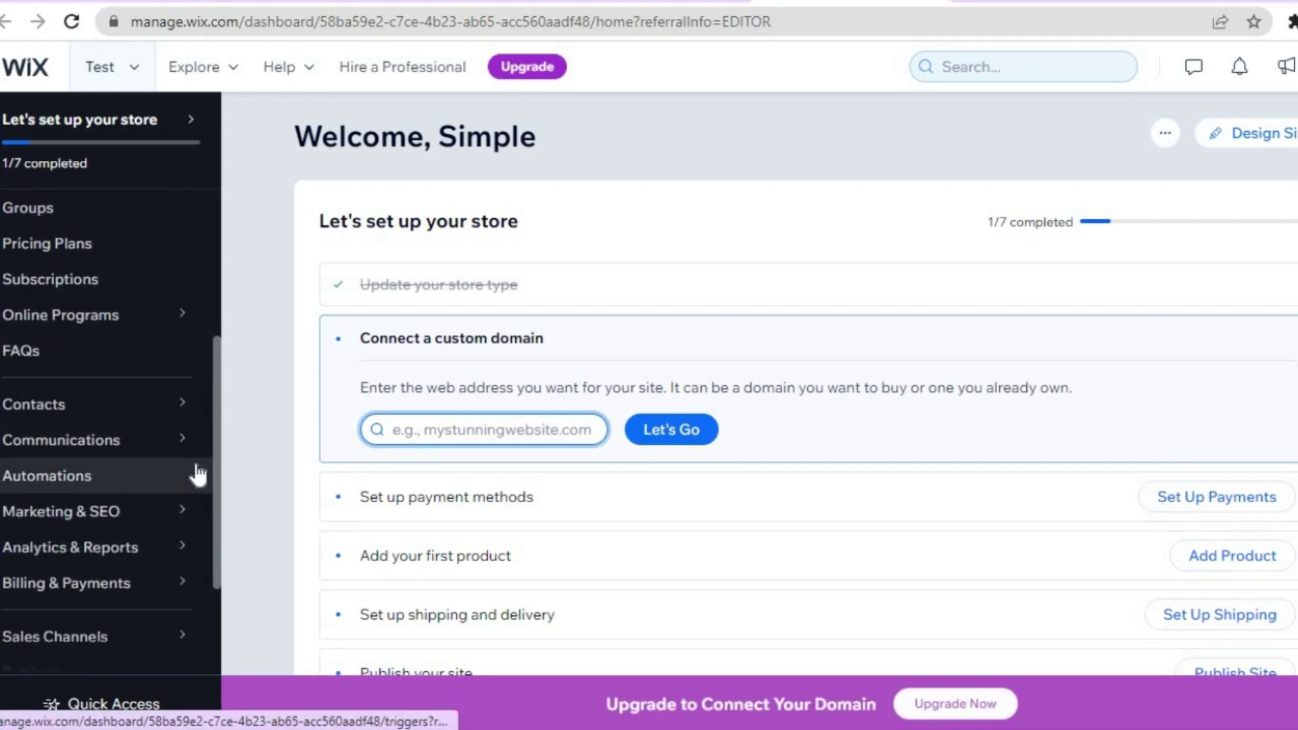
mouse_move(135, 589)
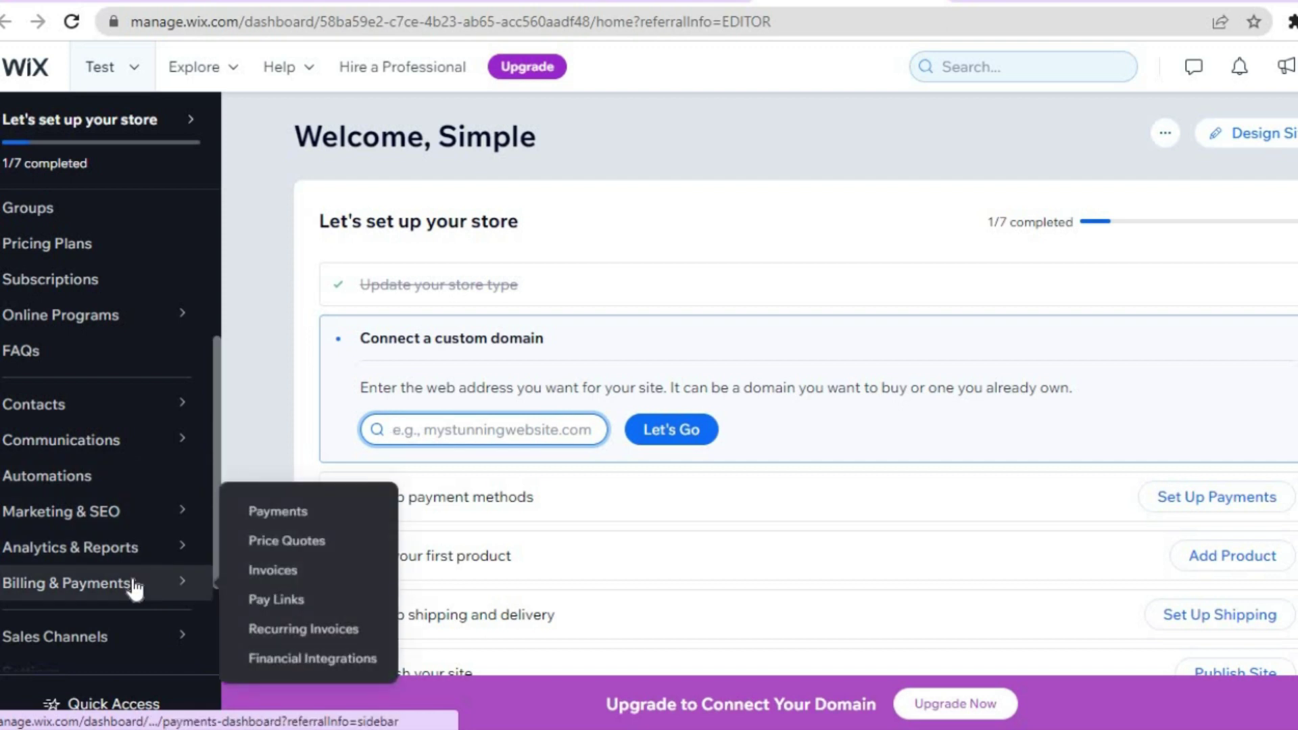
click(262, 513)
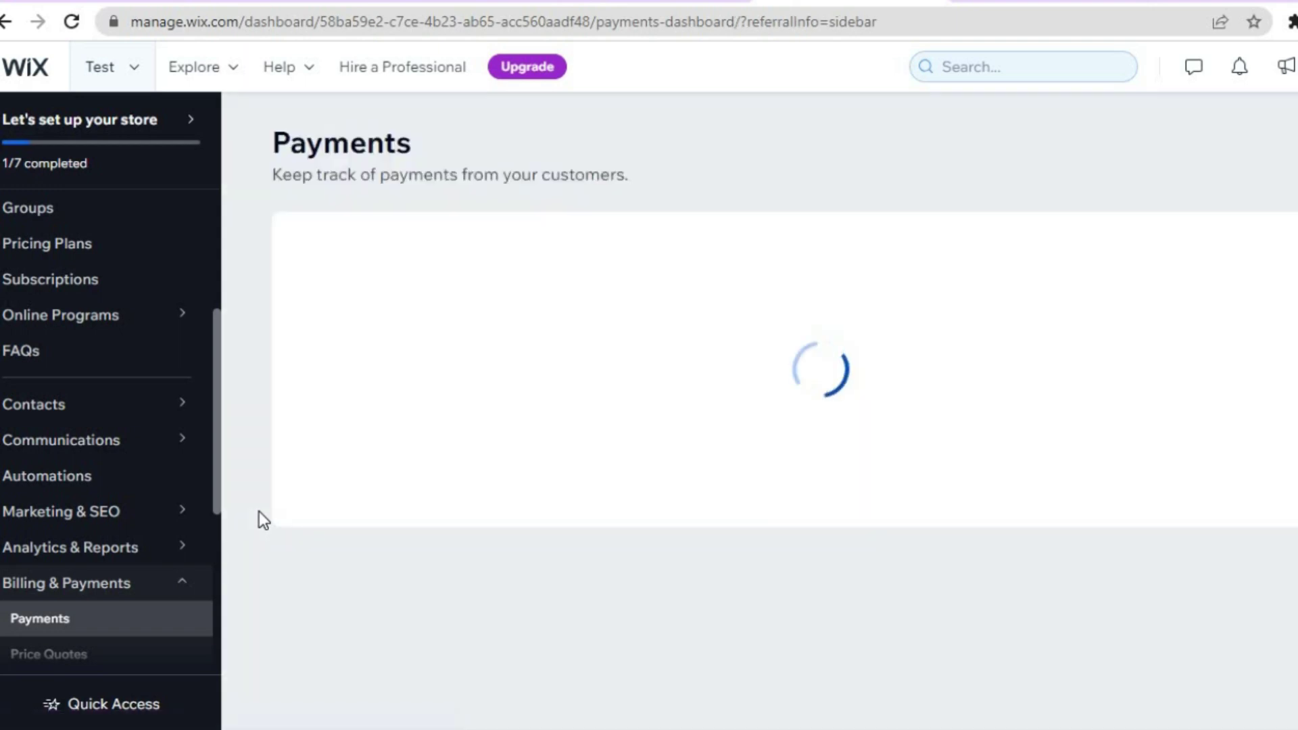
click(740, 622)
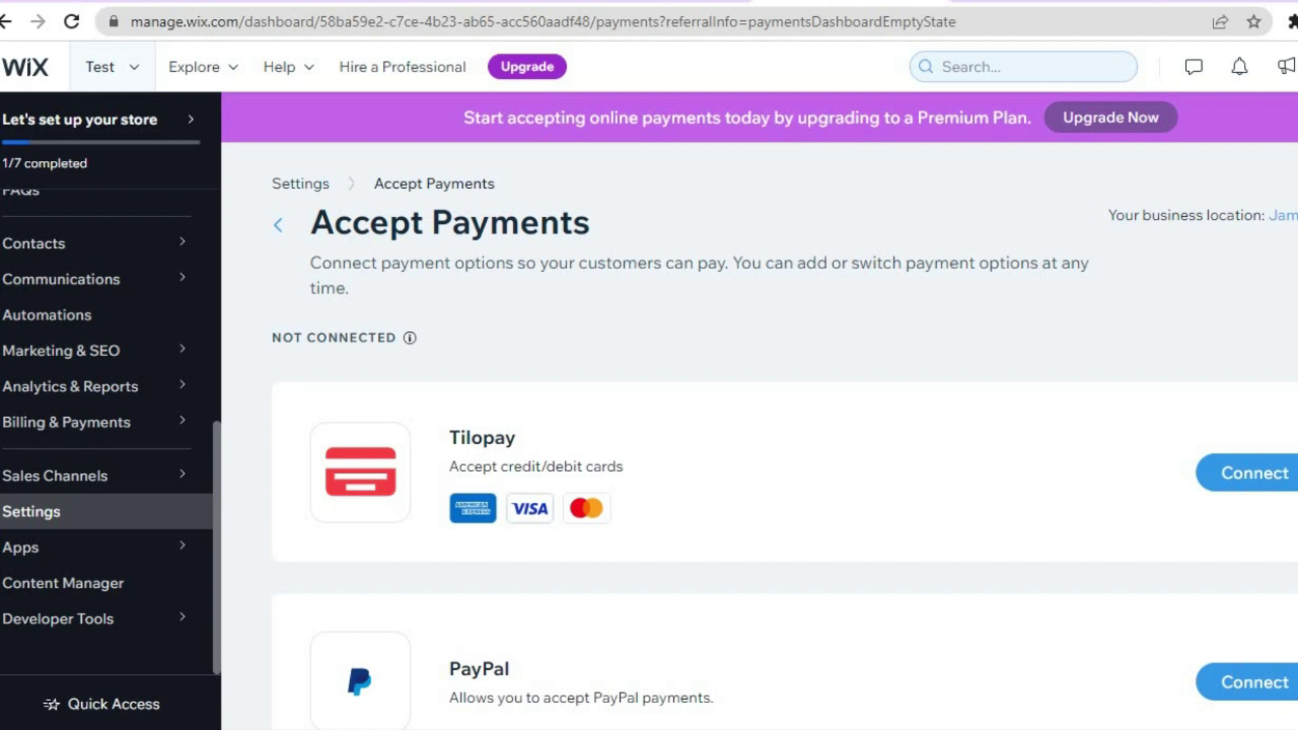
- Examine the payment providers that can be connected, including those under More Payment Options
scroll(513, 440, down, 5)
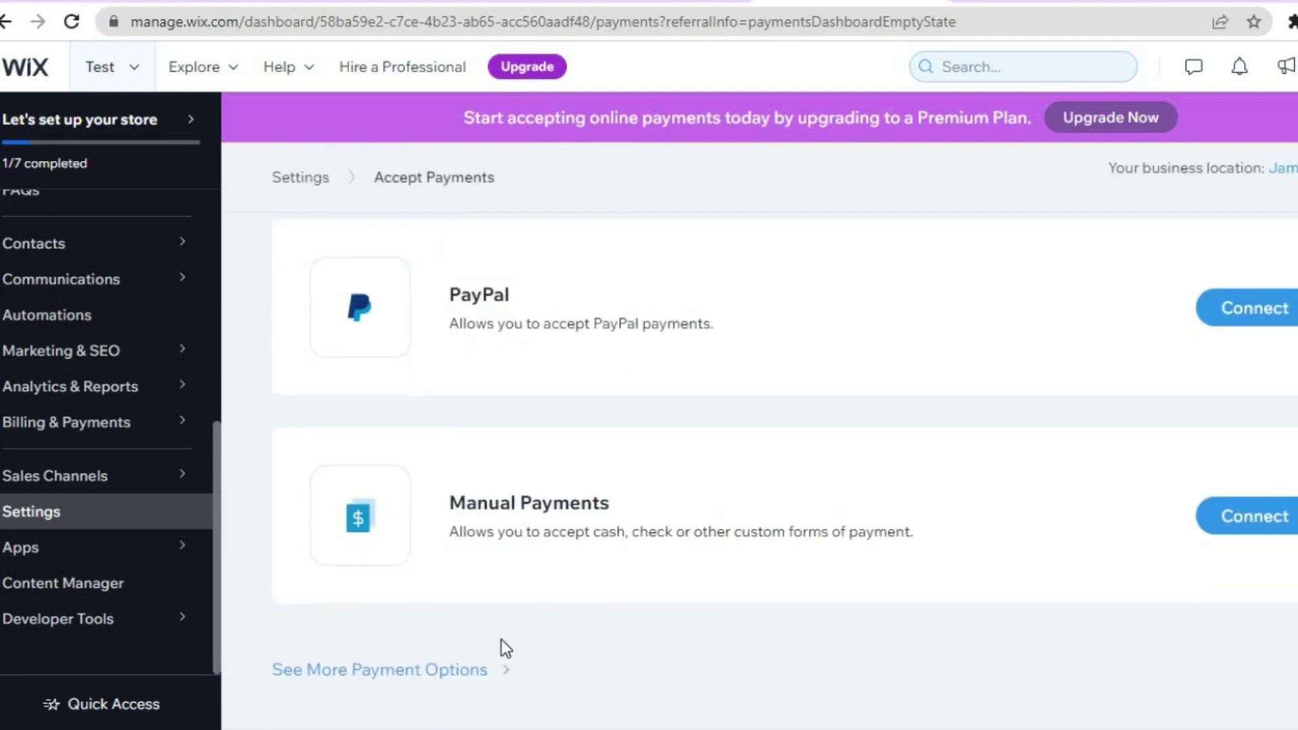
click(373, 669)
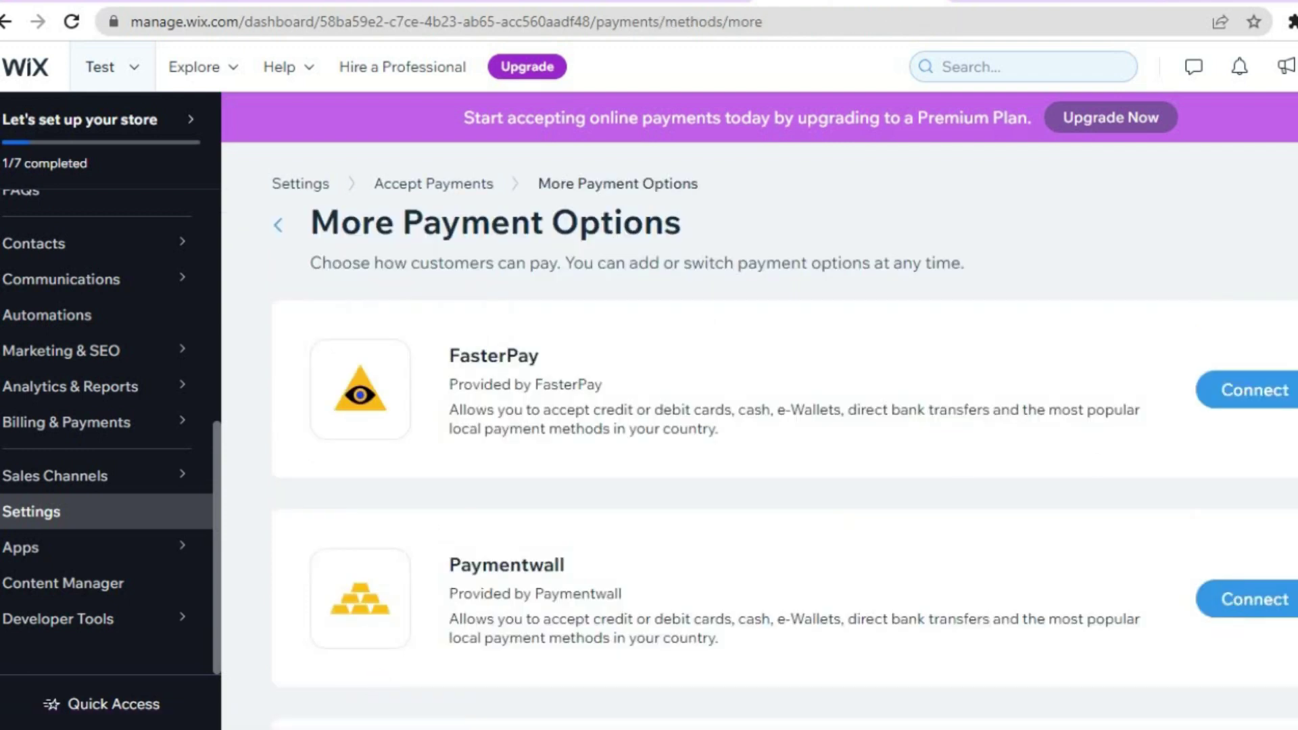
scroll(784, 439, down, 2)
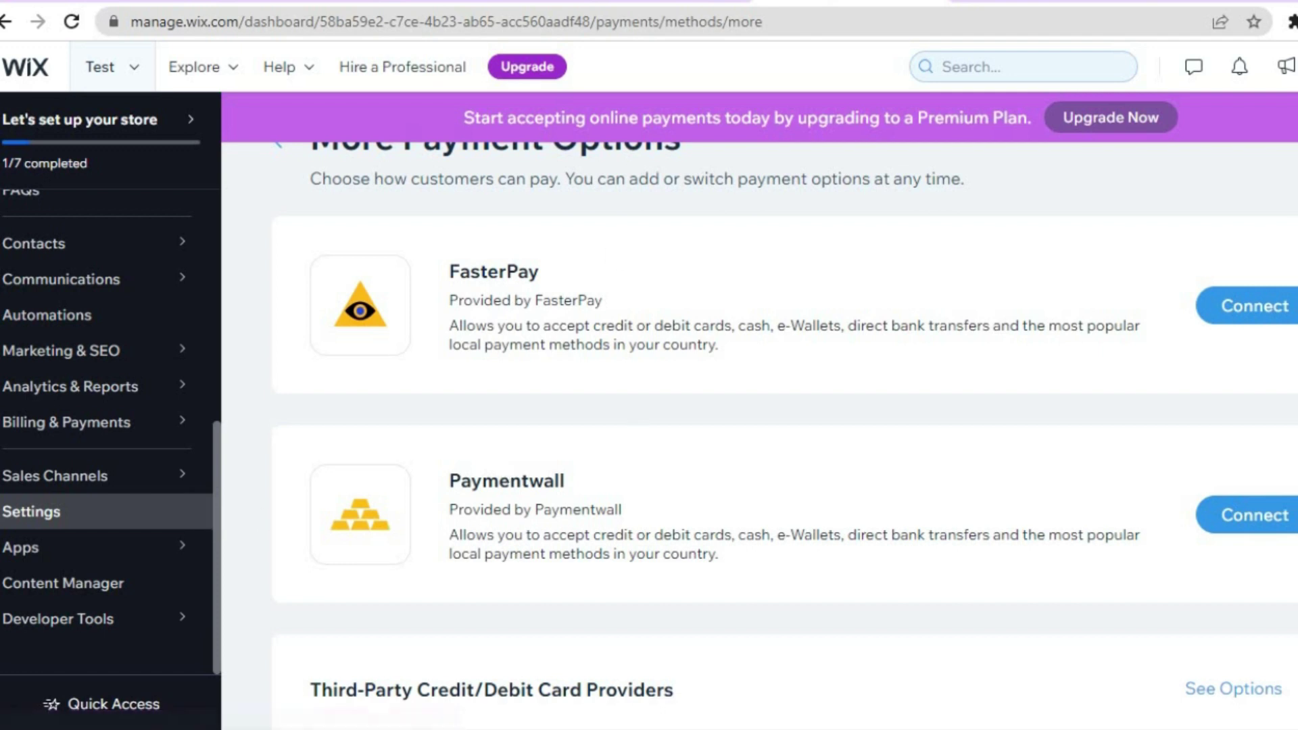
scroll(644, 393, down, 1)
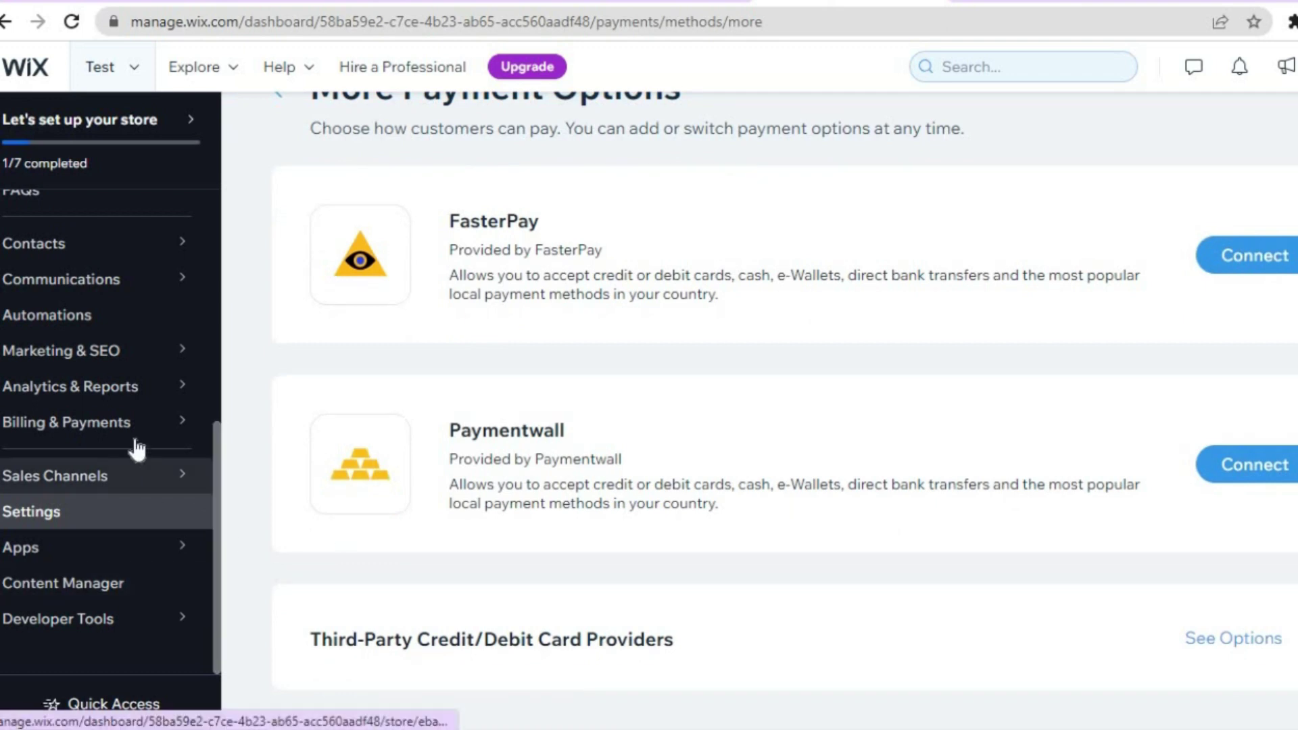
- Examine the dashboard's Recurring Invoices, Online Programs, Pricing Plans and Subscriptions pages and return to the dashboard home
mouse_move(51, 439)
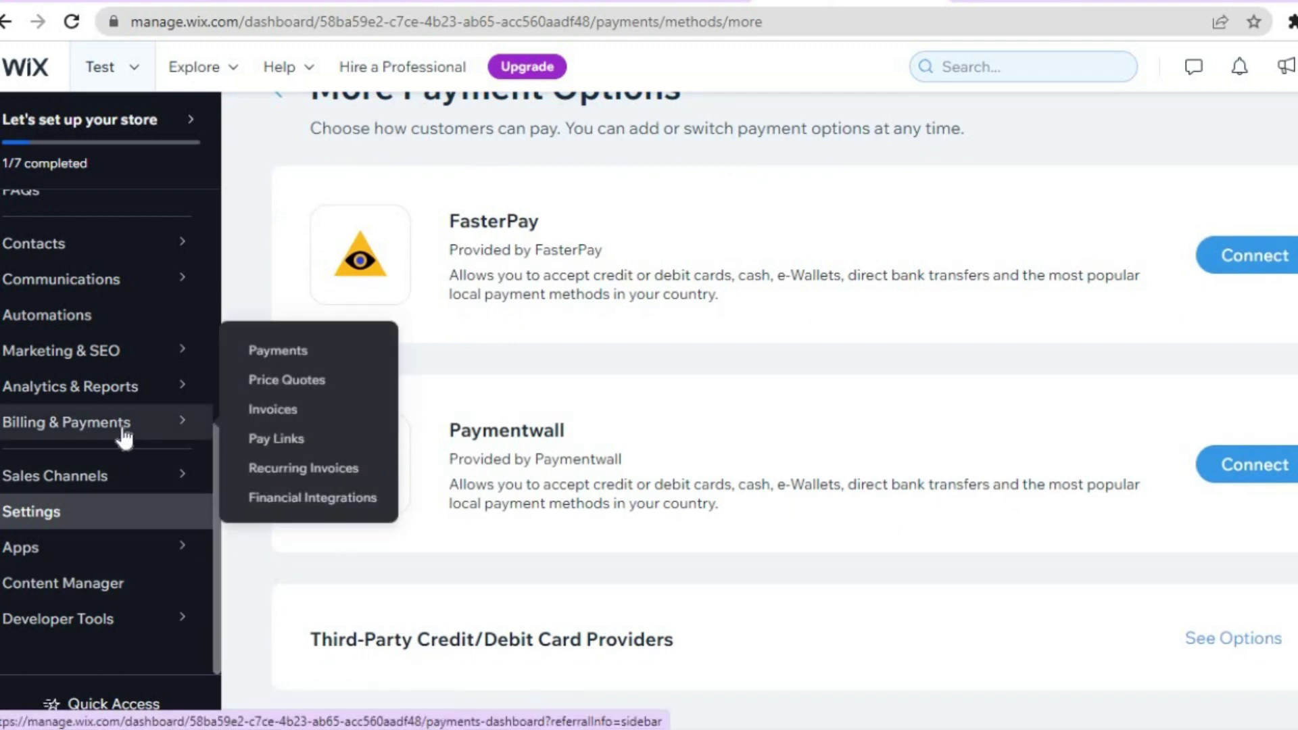
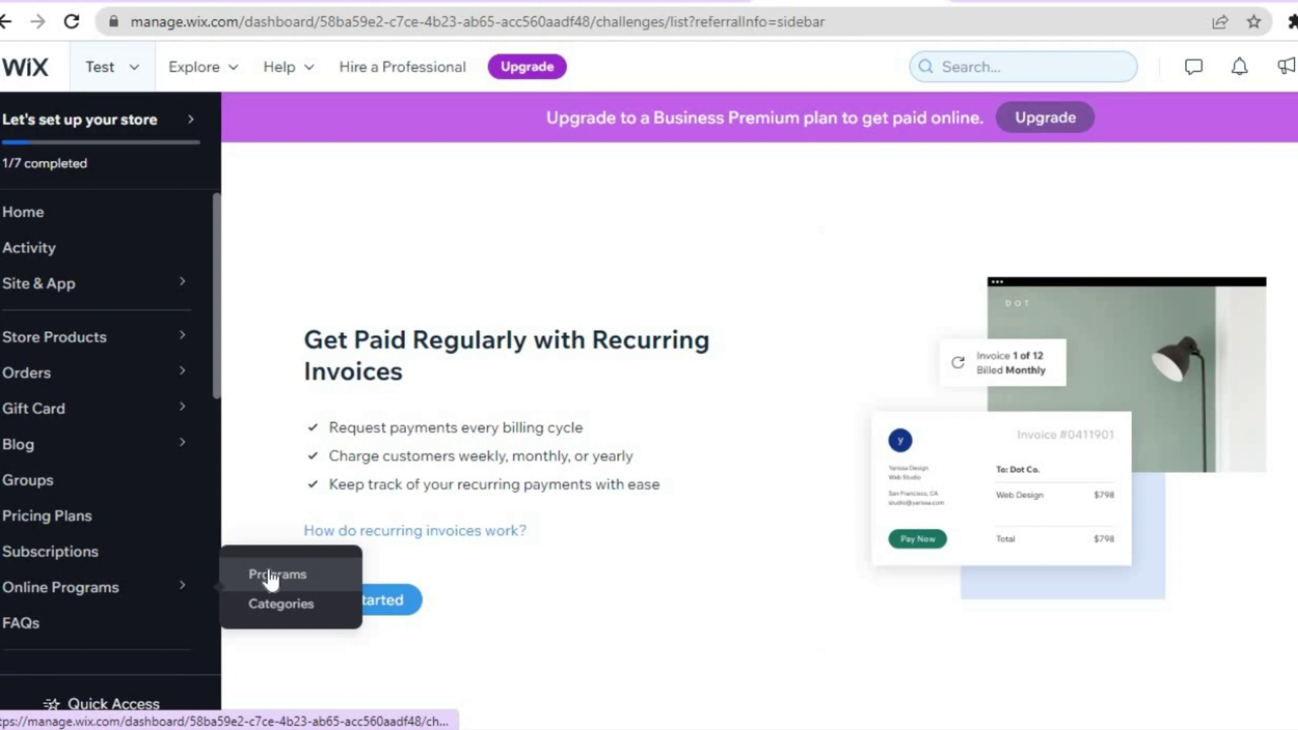
click(269, 574)
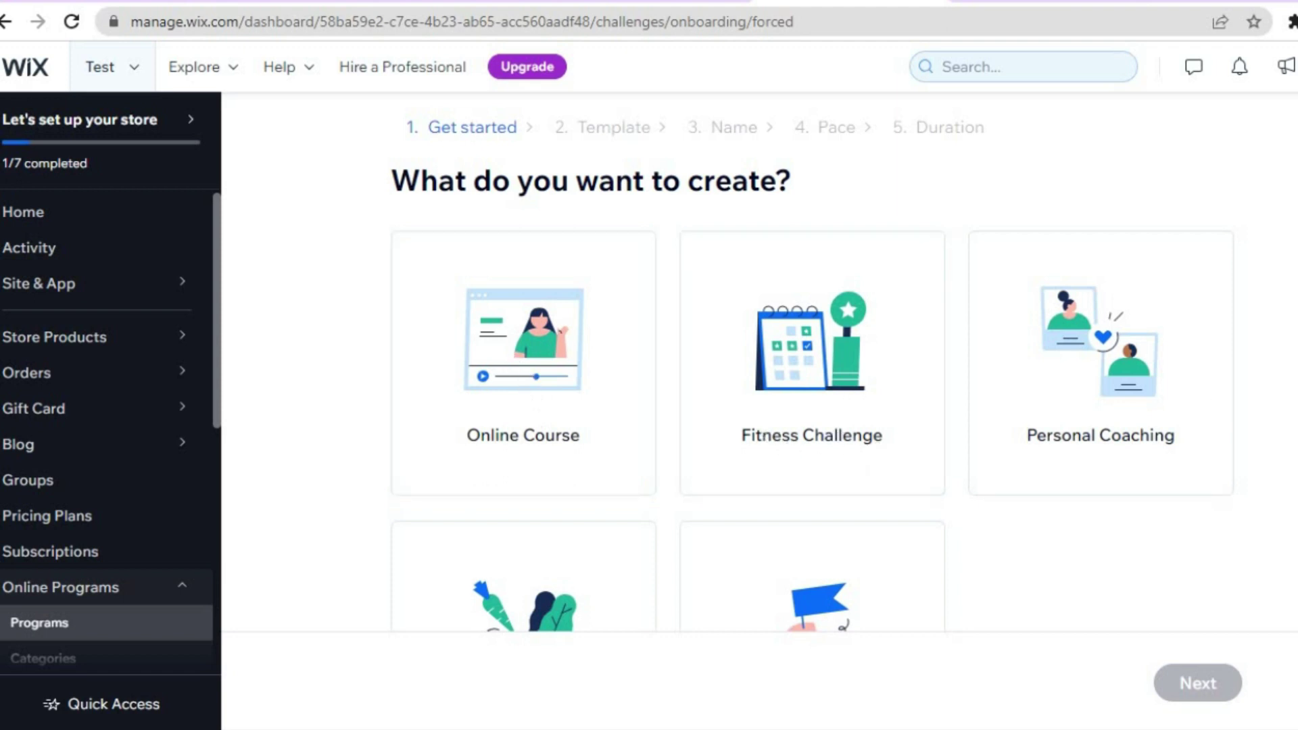
scroll(760, 406, down, 3)
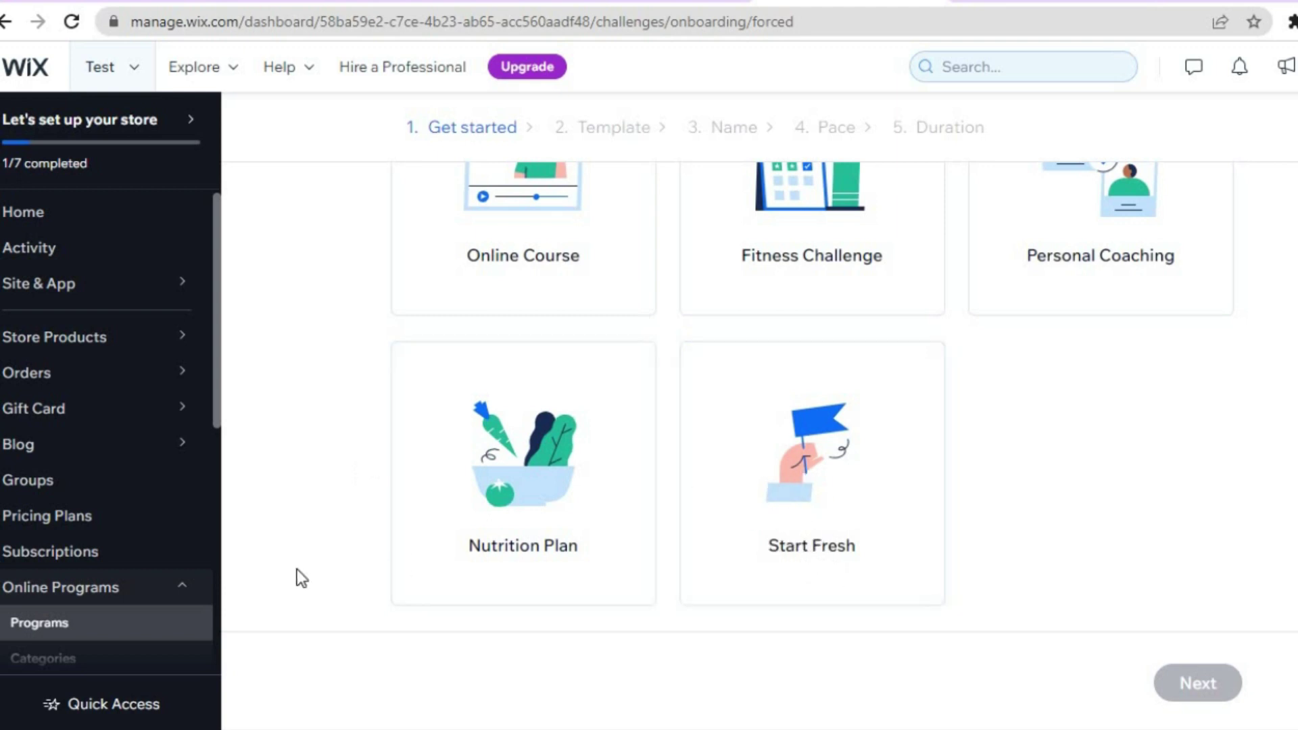
click(92, 529)
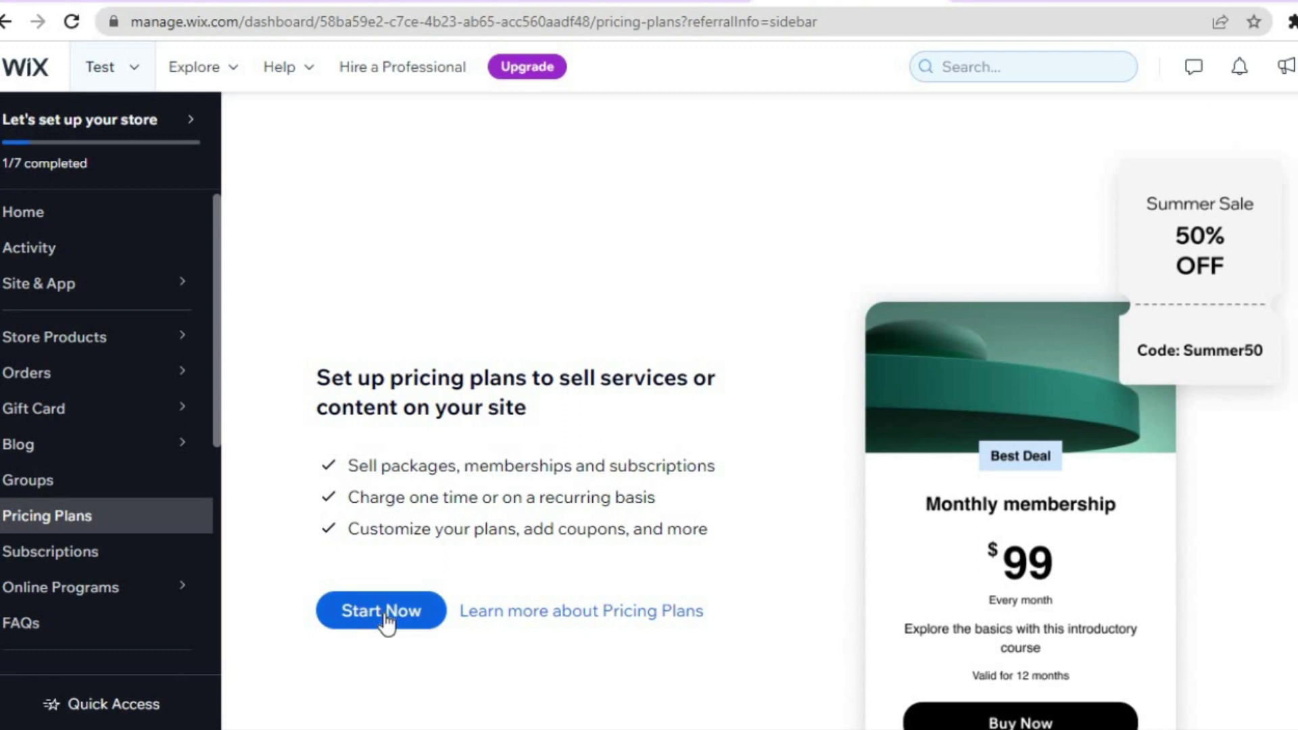
click(117, 560)
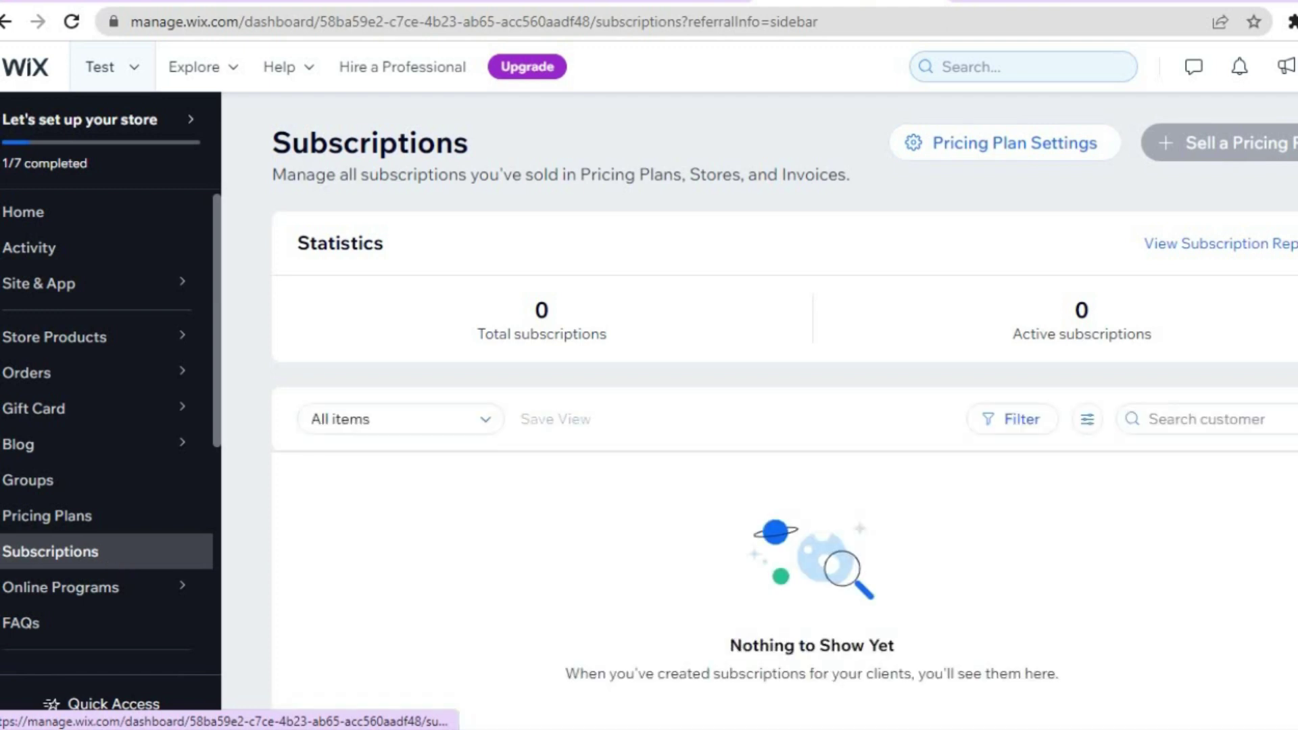
click(46, 210)
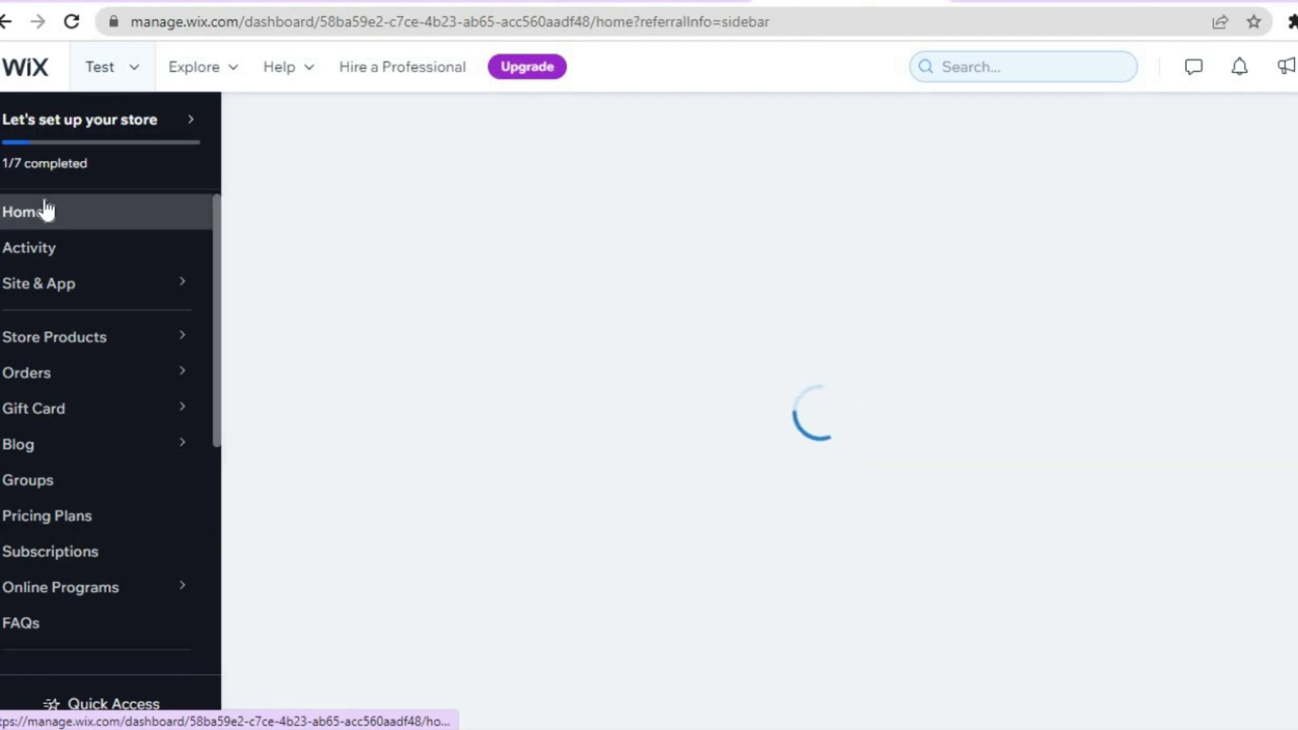